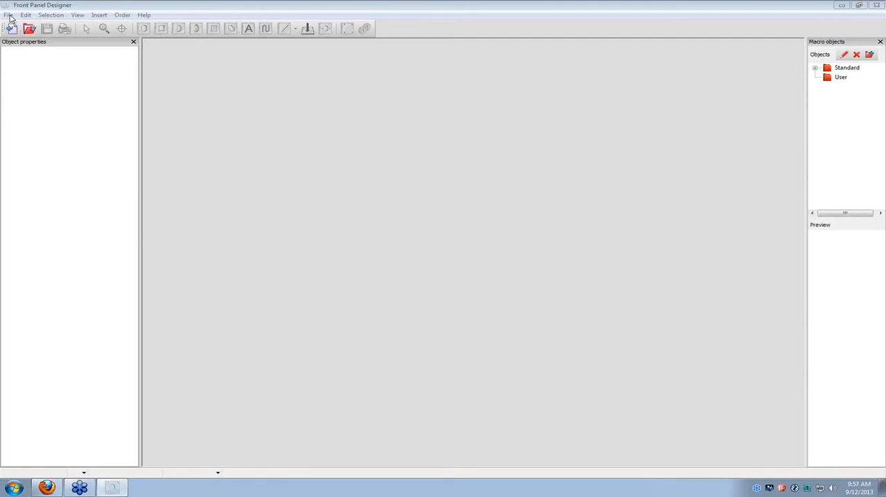
# Start a new front panel with a rectangular basic shape, 300 mm wide and 150 mm high.
pyautogui.click(8, 16)
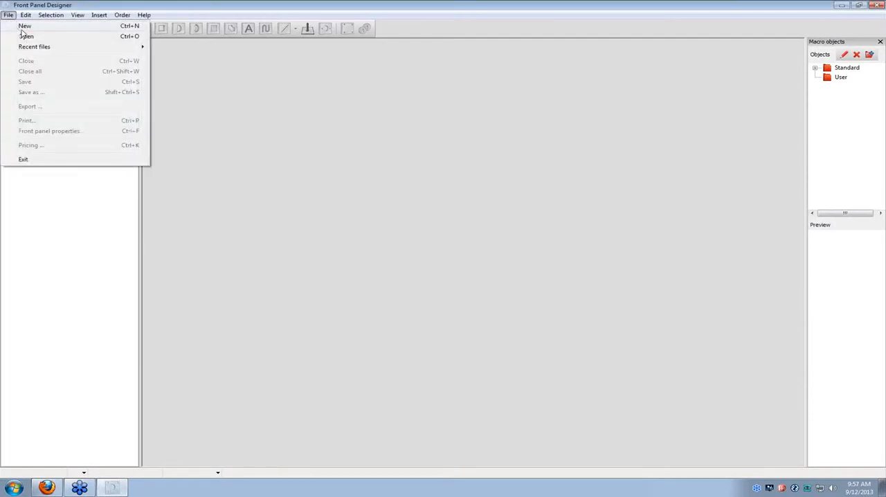
pyautogui.click(25, 26)
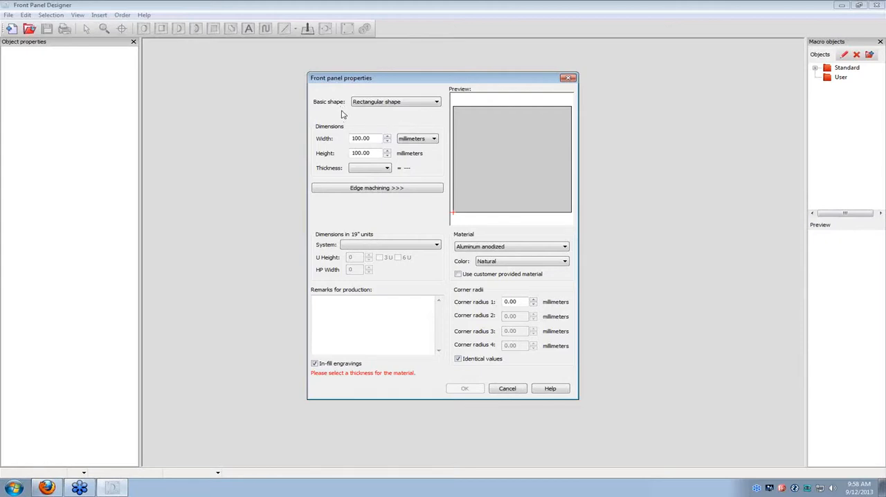
pyautogui.click(437, 103)
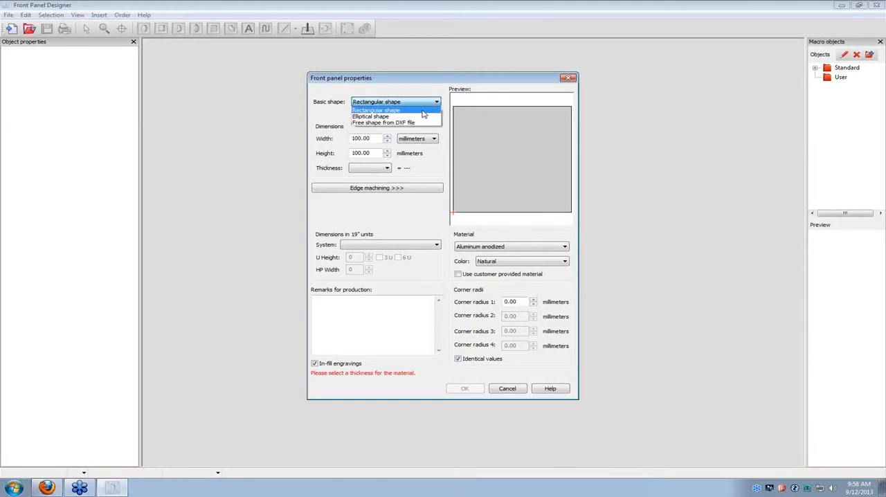
pyautogui.click(423, 111)
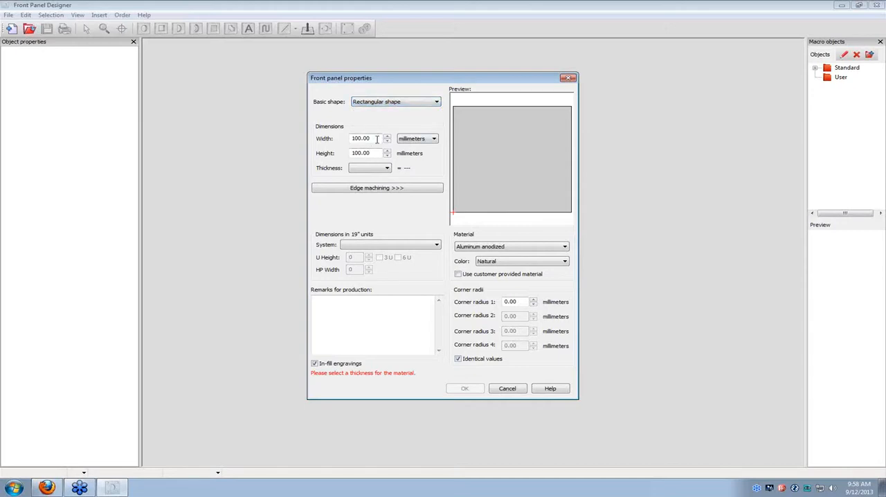
pyautogui.moveTo(378, 139); pyautogui.dragTo(338, 160)
pyautogui.write('300')
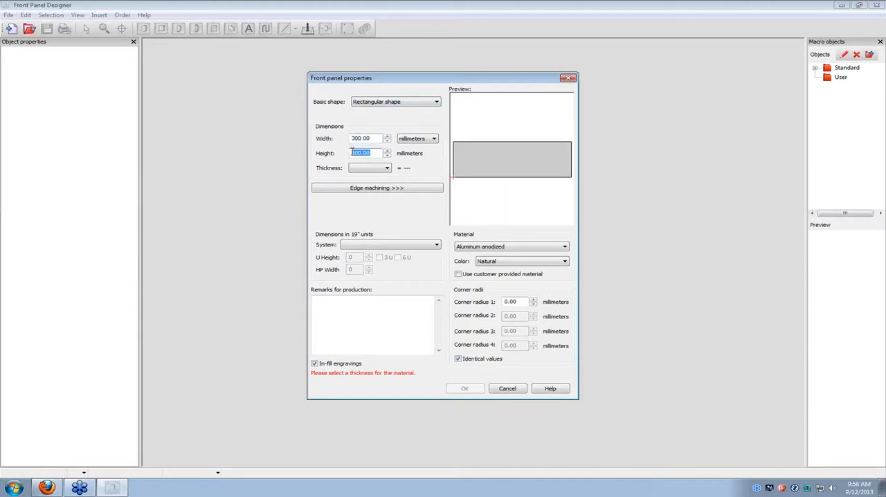
pyautogui.write('150')
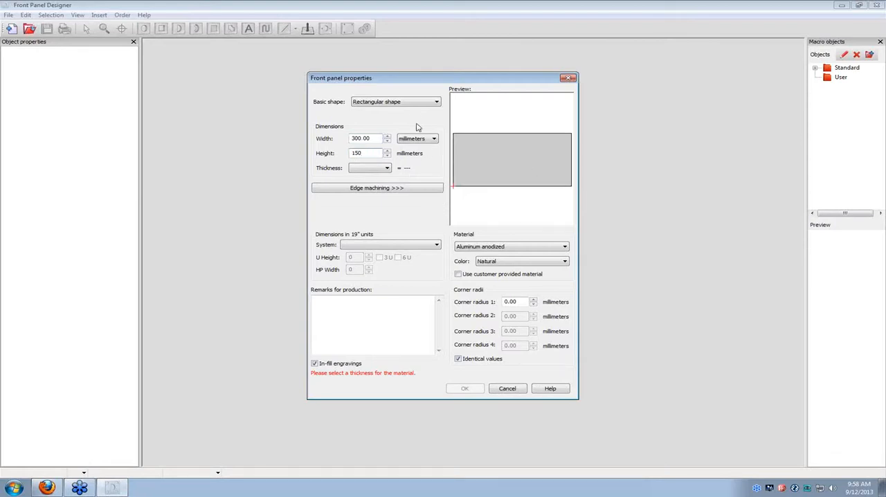
# Change the basic shape to elliptical and set the height to 300 mm to match the 300 mm width.
pyautogui.click(437, 102)
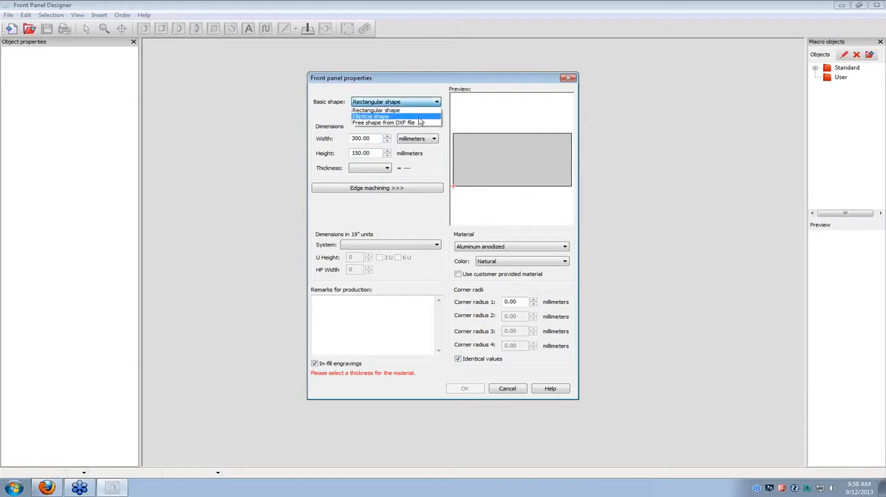
pyautogui.click(419, 114)
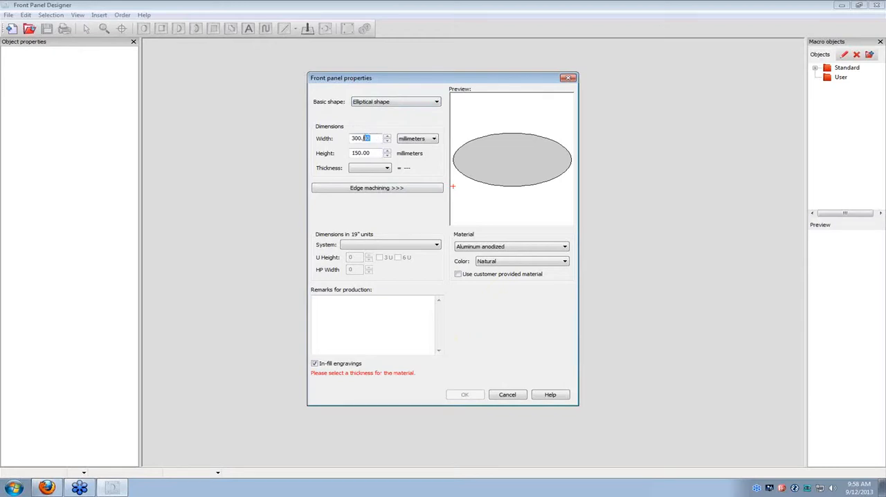
pyautogui.moveTo(367, 138); pyautogui.dragTo(349, 154)
pyautogui.write('300')
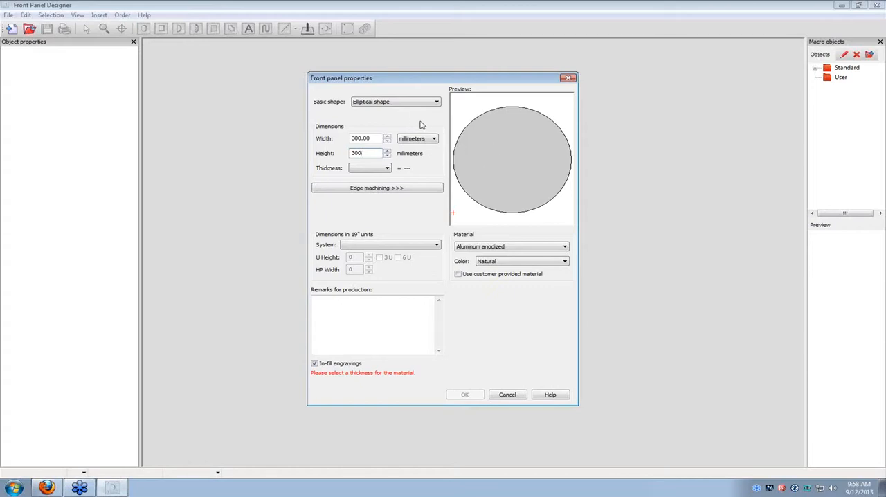
# Change the basic shape to a free shape from a DXF file and import web_sample_ext.dxf from the desktop.
pyautogui.click(437, 102)
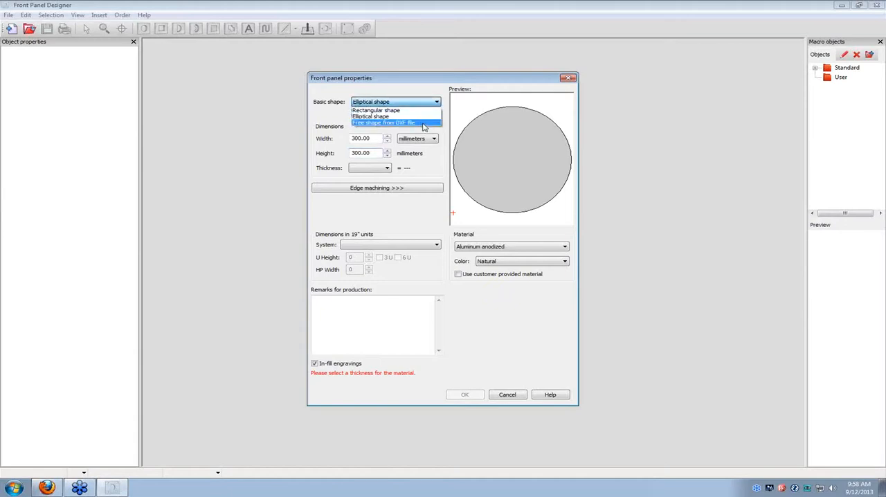
pyautogui.click(424, 124)
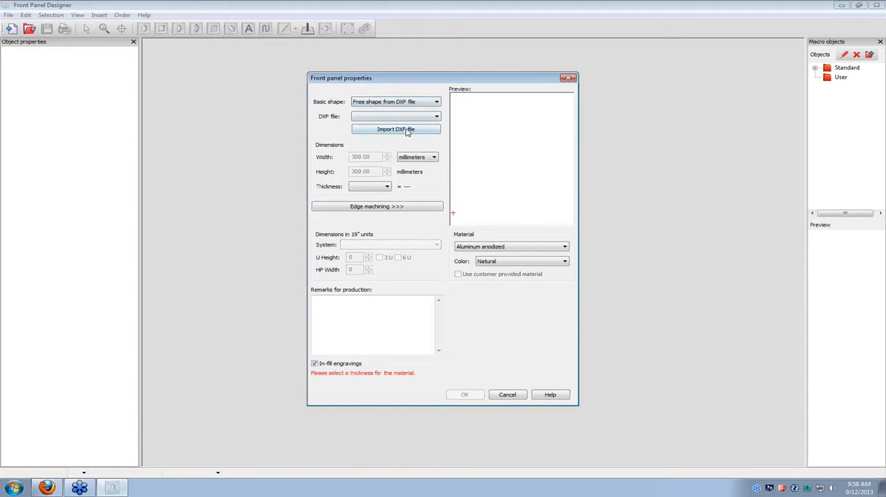
pyautogui.click(407, 133)
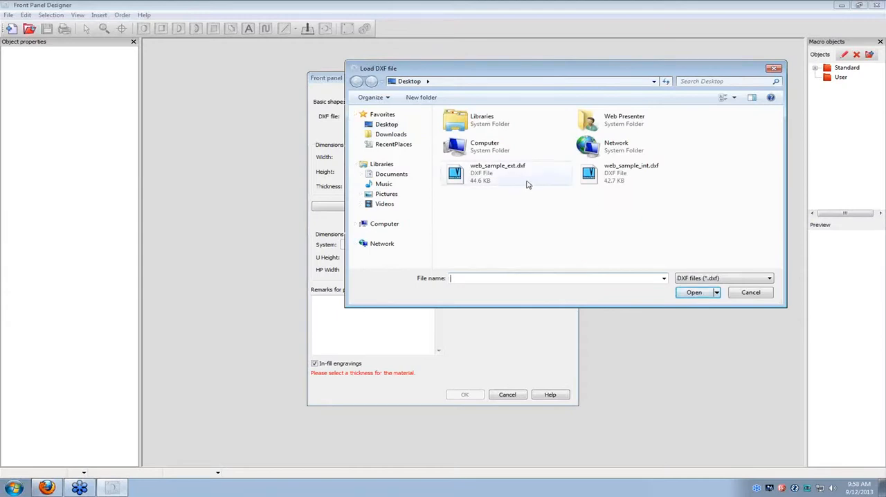
pyautogui.click(489, 171)
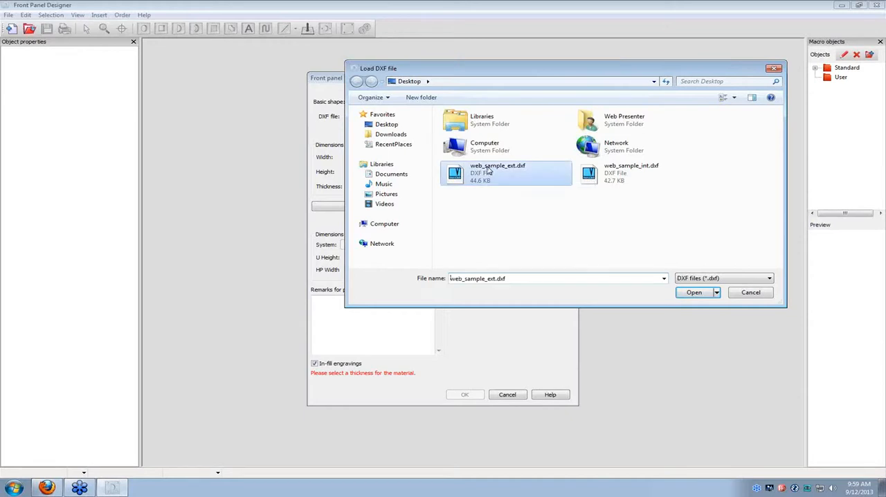
pyautogui.click(696, 292)
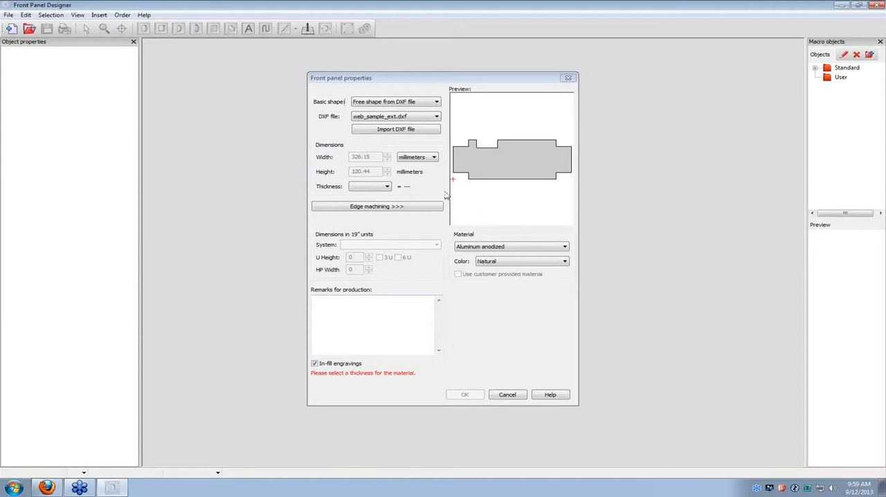
# Set the panel to 3.00 mm thick powder-coated aluminum in Signal green (RAL6032) and create it.
pyautogui.click(388, 187)
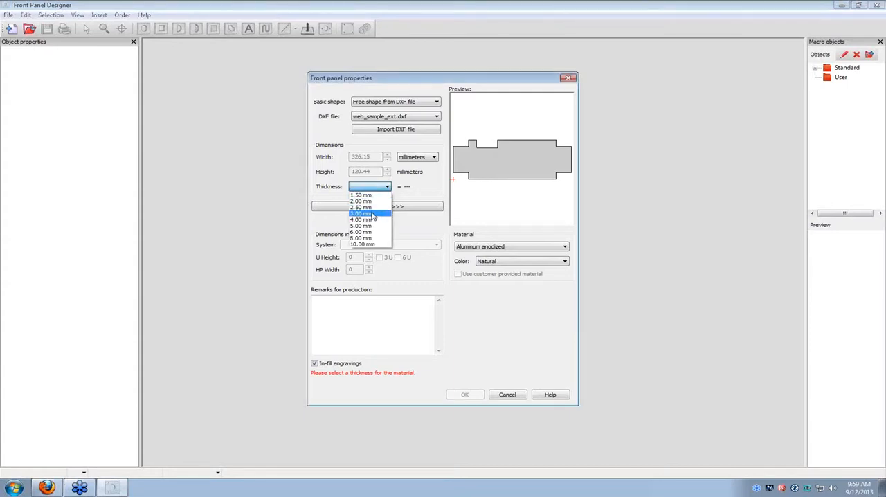
pyautogui.click(377, 214)
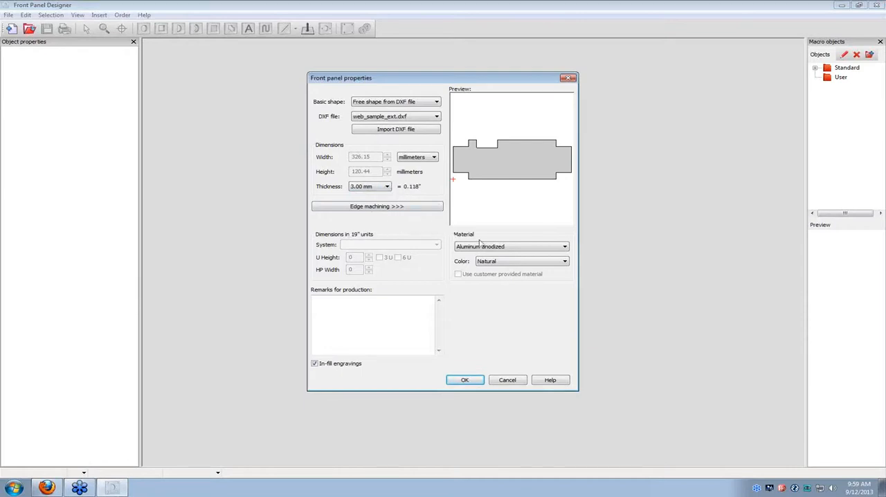
pyautogui.click(565, 251)
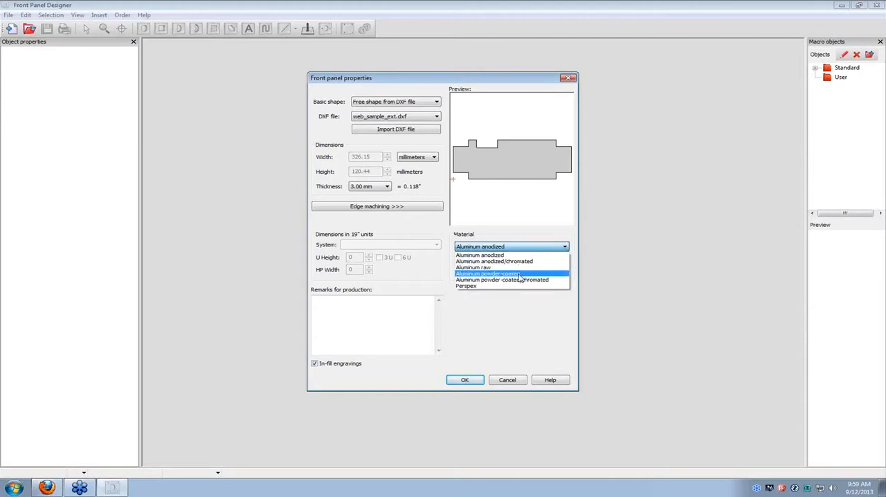
pyautogui.click(520, 274)
pyautogui.click(576, 262)
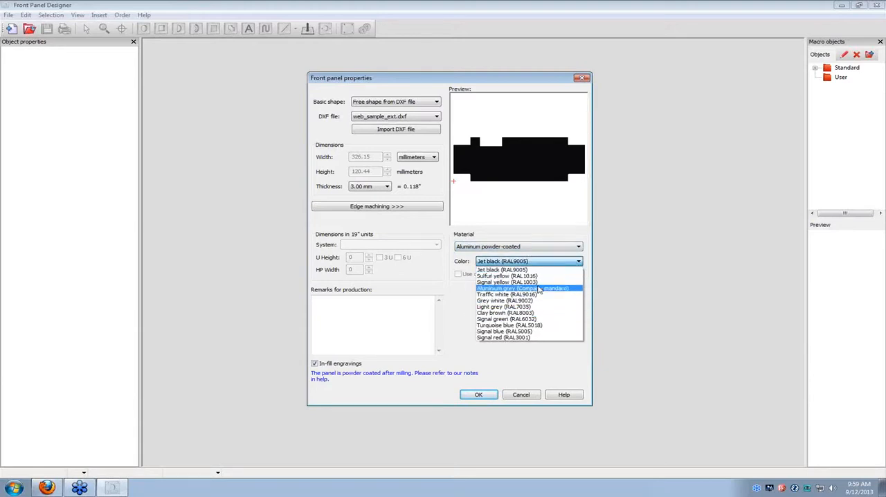
pyautogui.click(536, 319)
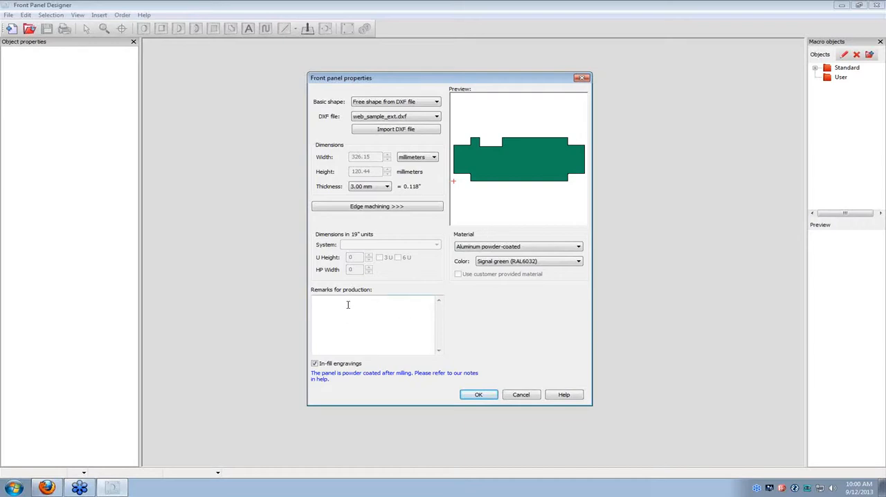
pyautogui.click(476, 396)
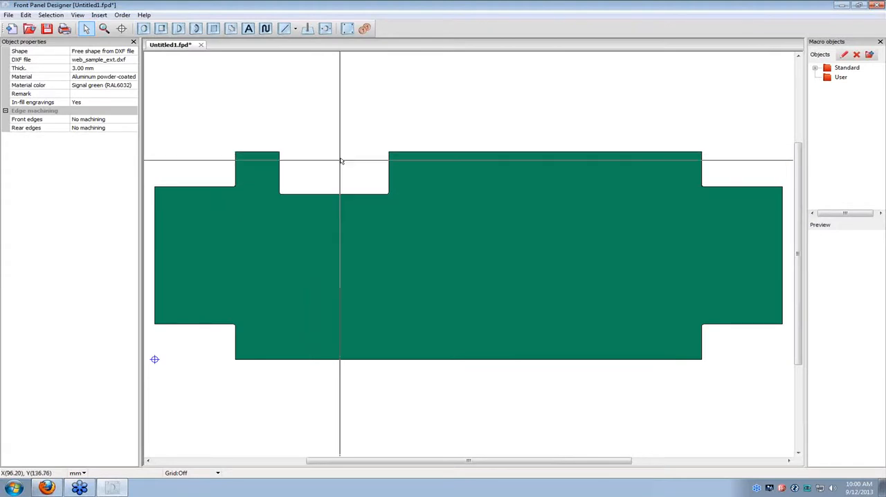
# Insert a 25 mm diameter drill hole at absolute coordinates X 50 mm, Y 55 mm.
pyautogui.click(143, 28)
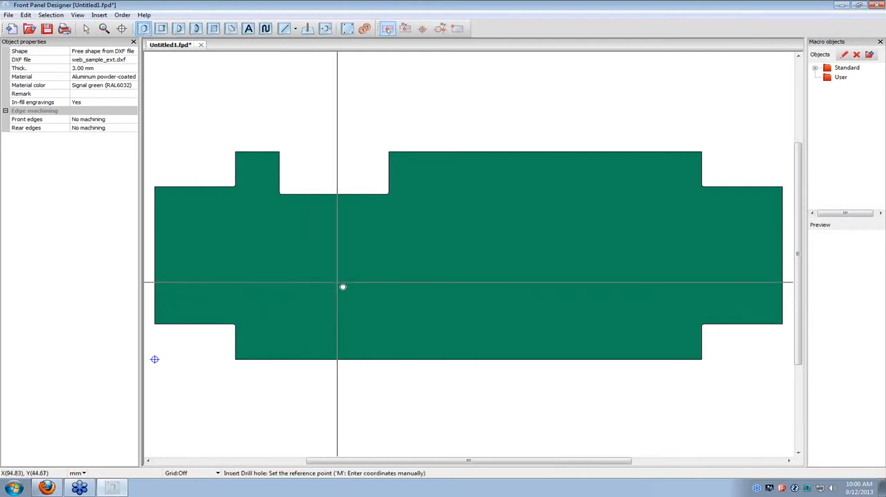
pyautogui.press('m')
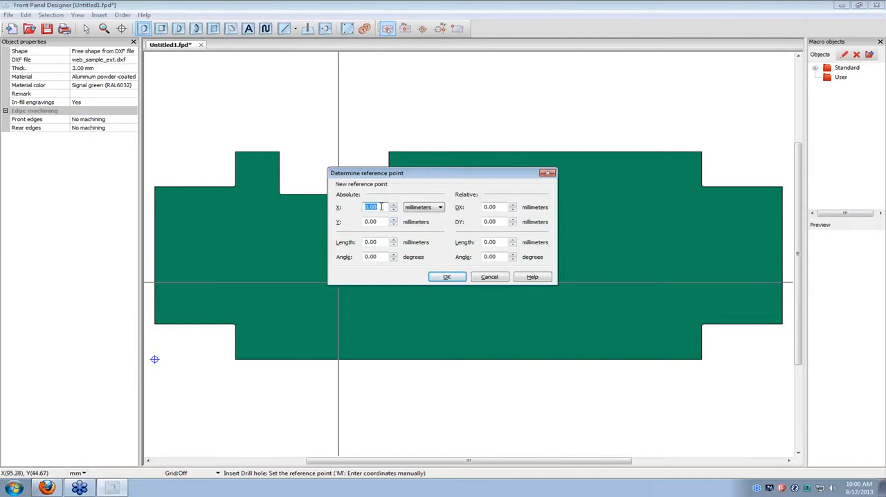
pyautogui.write('50')
pyautogui.press('Tab')
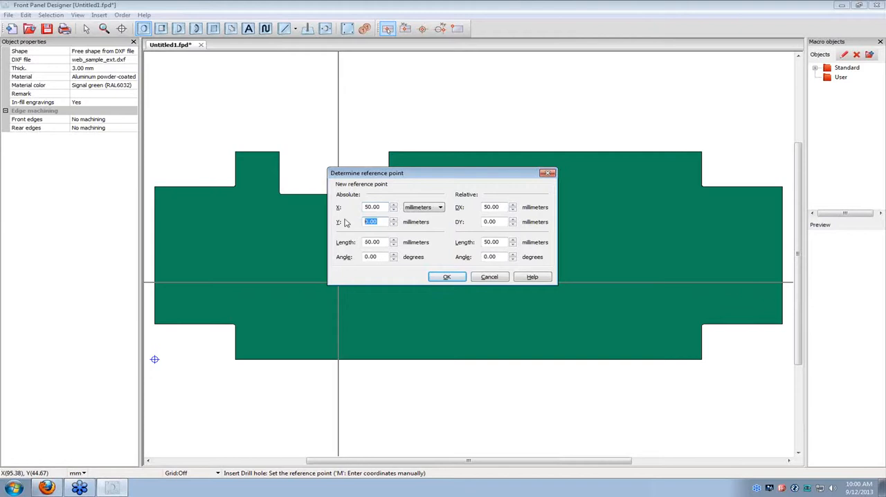
pyautogui.write('55')
pyautogui.click(446, 277)
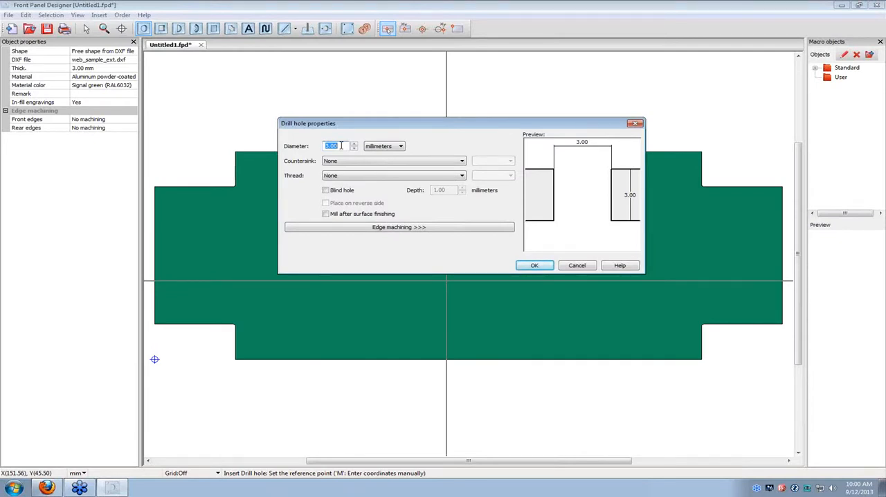
pyautogui.write('25')
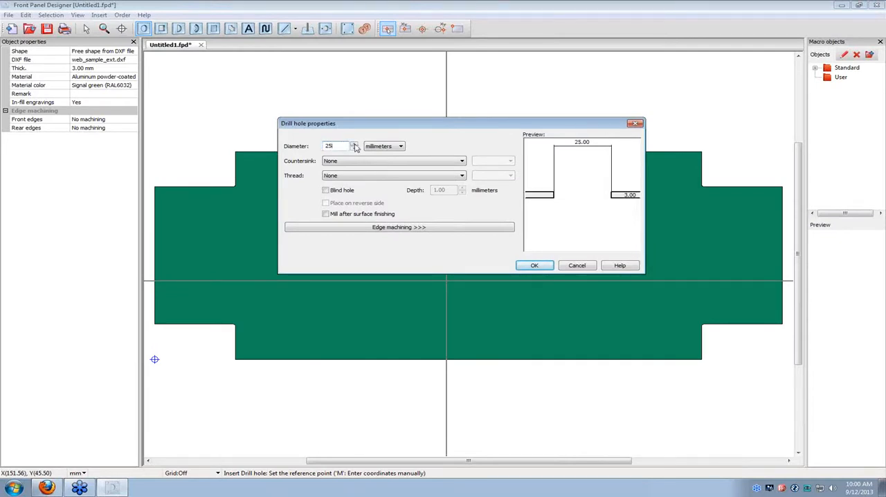
pyautogui.click(544, 268)
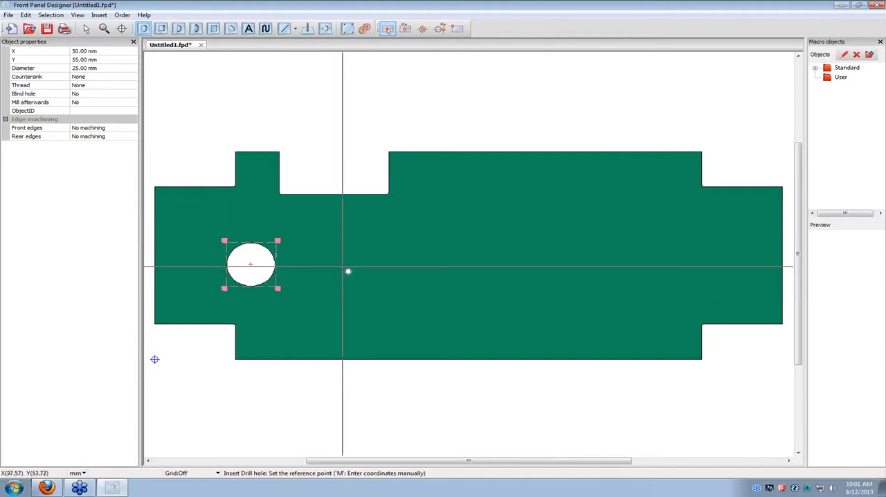
# Insert a 5 mm drill hole at X 280 mm, Y 55 mm with a countersink for standard countersunk screws (DIN 74A).
pyautogui.press('m')
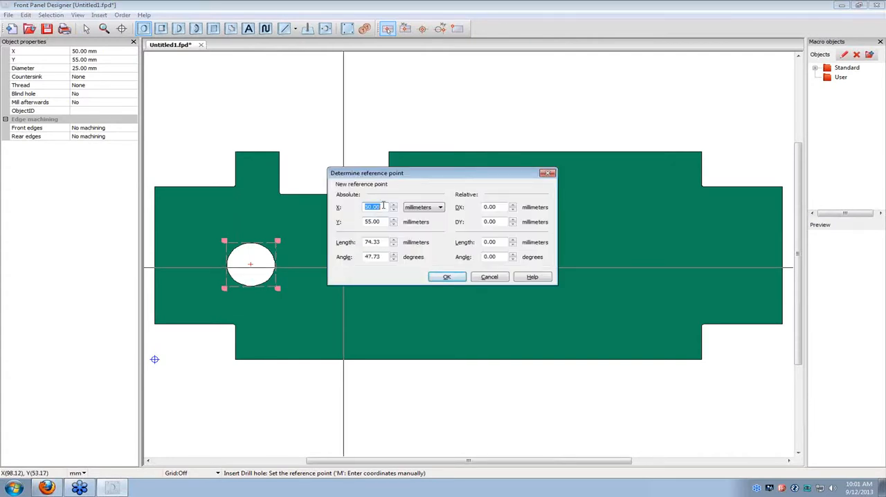
pyautogui.write('280')
pyautogui.moveTo(383, 221); pyautogui.dragTo(358, 225)
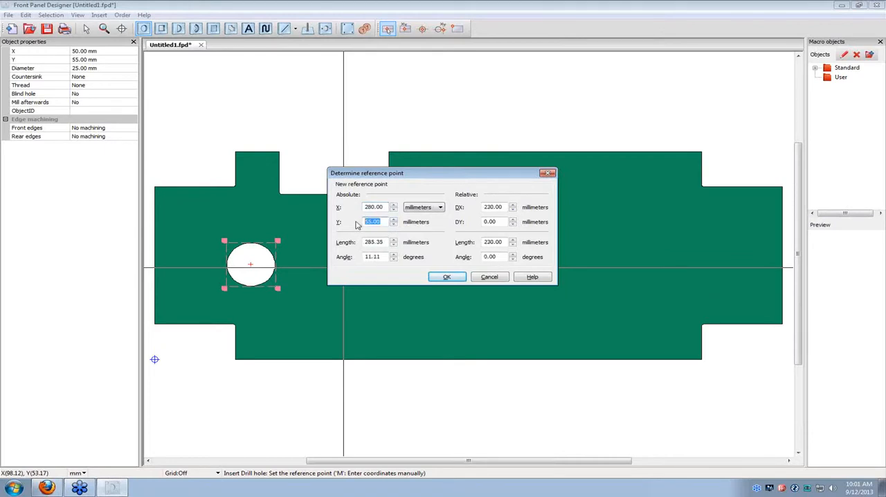
pyautogui.click(444, 279)
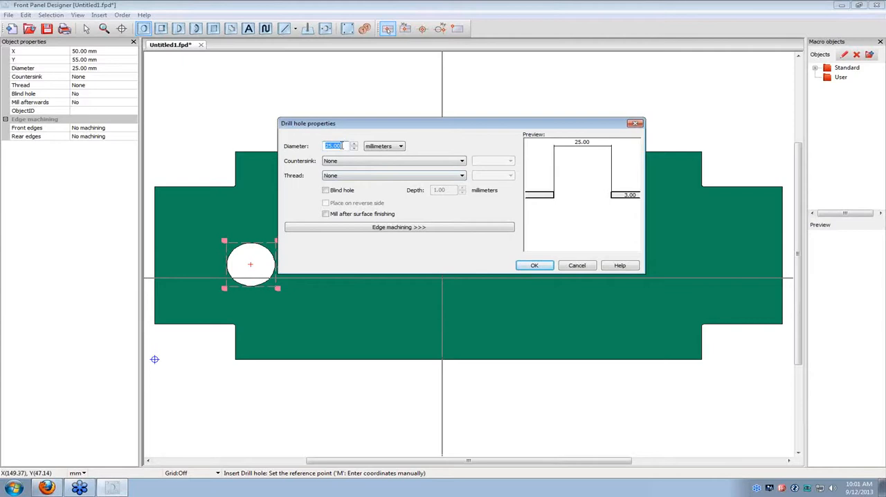
pyautogui.write('5')
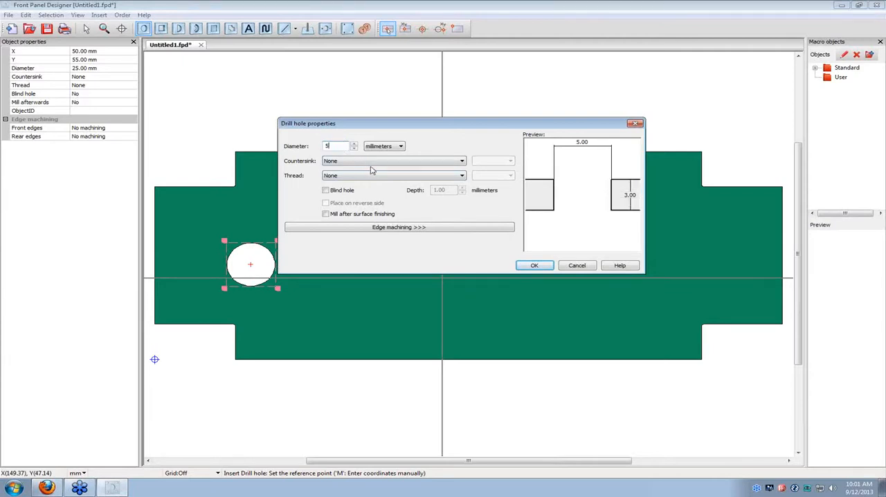
pyautogui.click(462, 162)
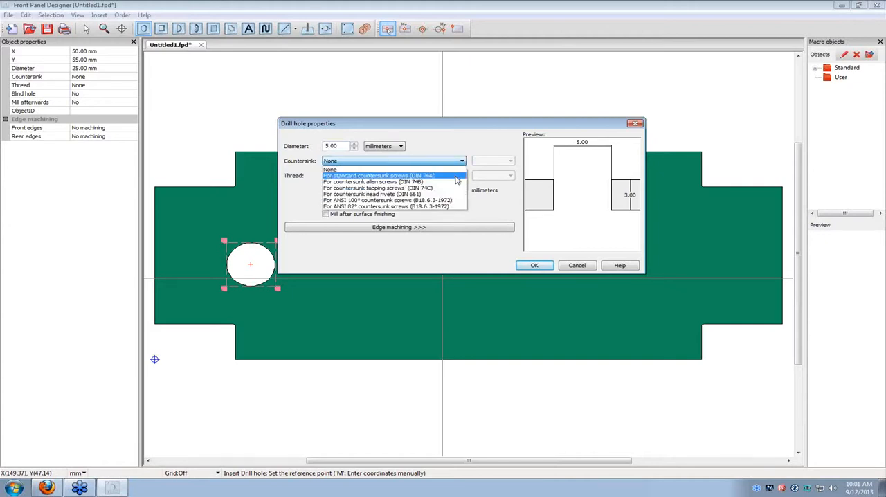
pyautogui.click(456, 176)
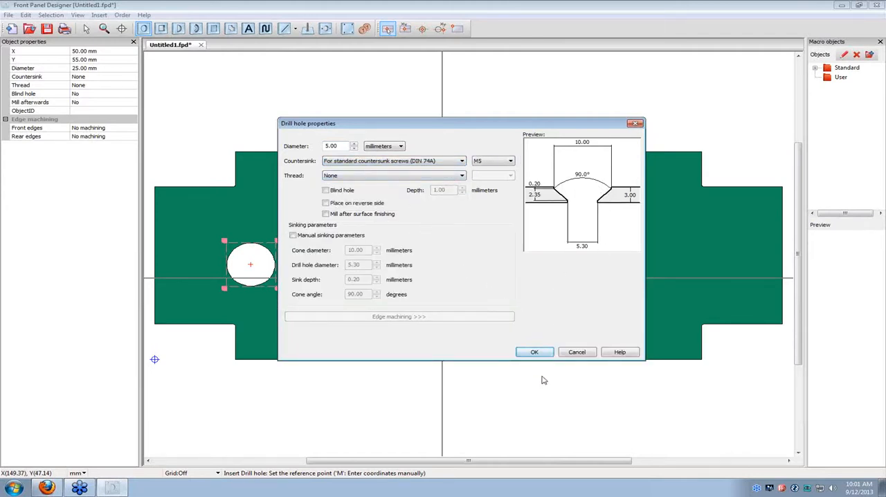
pyautogui.click(534, 352)
pyautogui.click(693, 265)
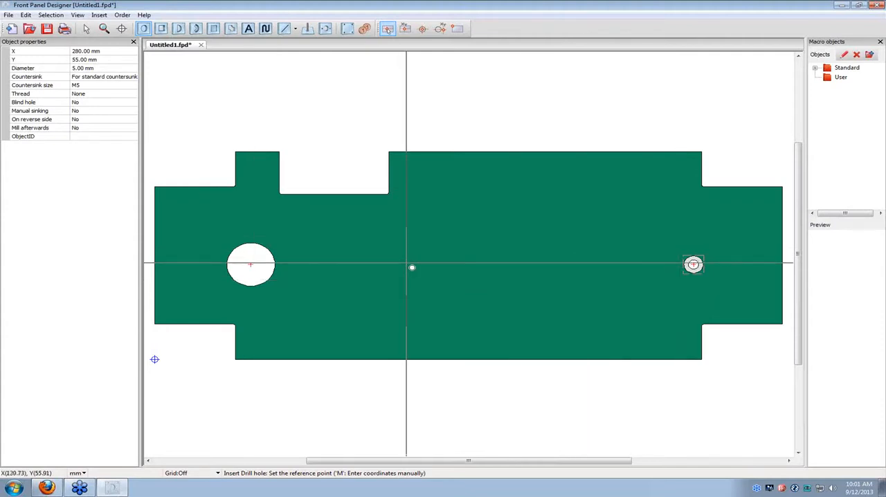
# Set the reference point of another drill hole at absolute coordinates X 280 mm, Y 75 mm.
pyautogui.press('m')
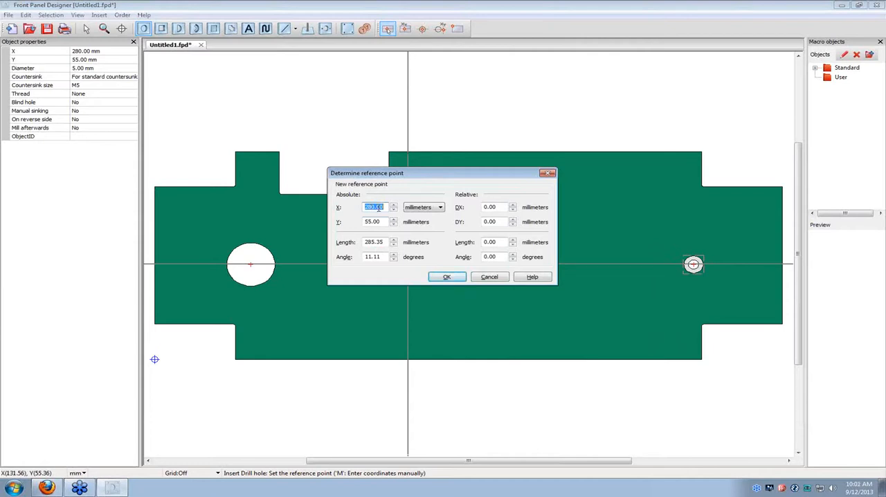
pyautogui.write('280')
pyautogui.press('Tab')
pyautogui.write('75')
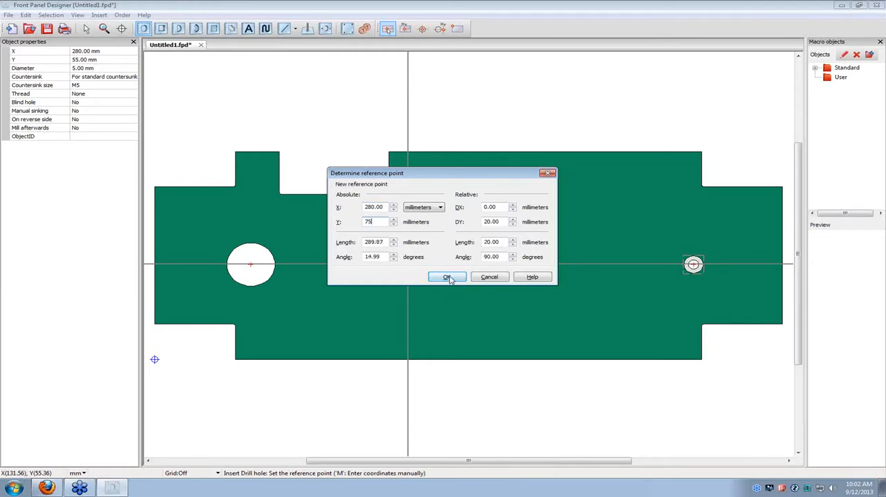
pyautogui.click(449, 277)
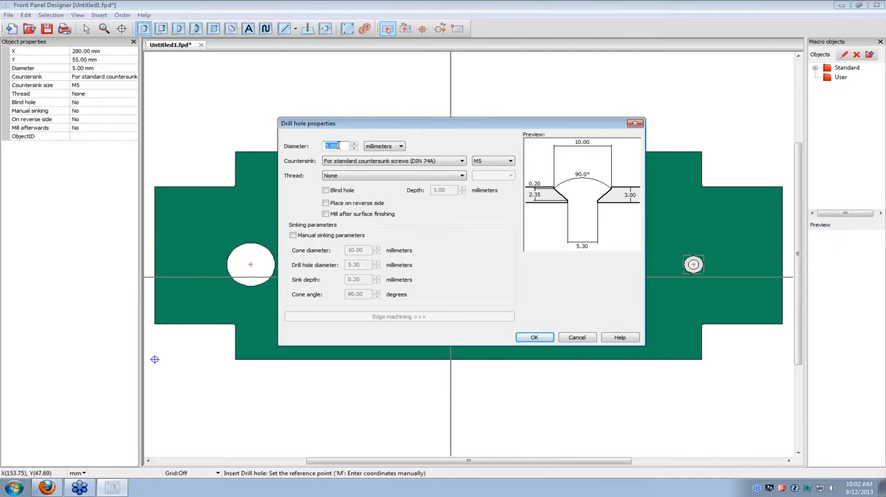
# Create it as a 5 mm diameter blind hole, 2 mm deep, on the reverse side, with no countersink.
pyautogui.write('25')
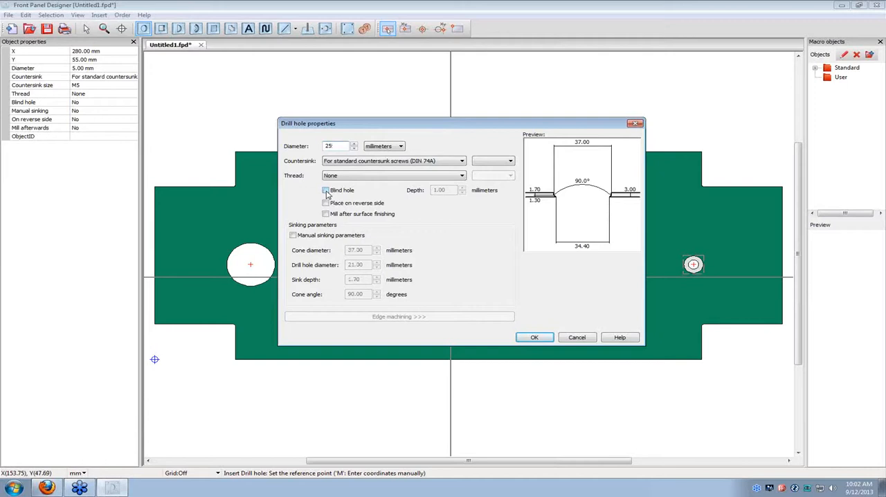
pyautogui.click(326, 191)
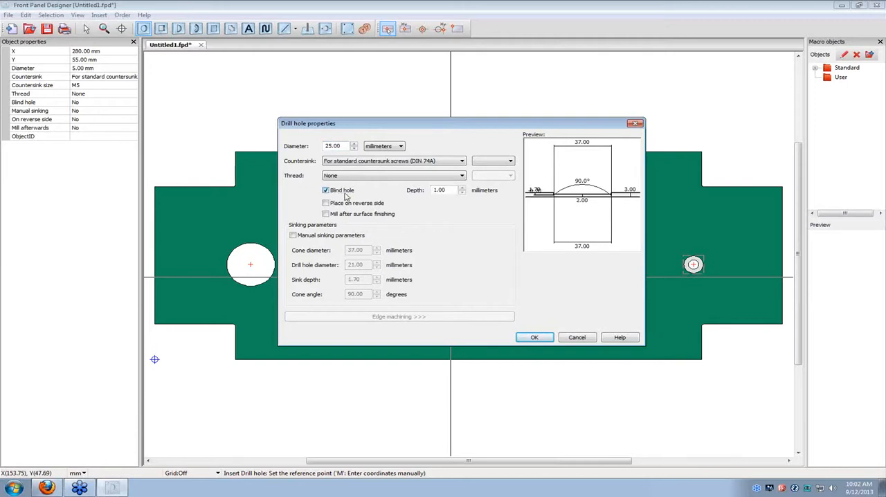
pyautogui.moveTo(345, 143); pyautogui.dragTo(309, 147)
pyautogui.write('5')
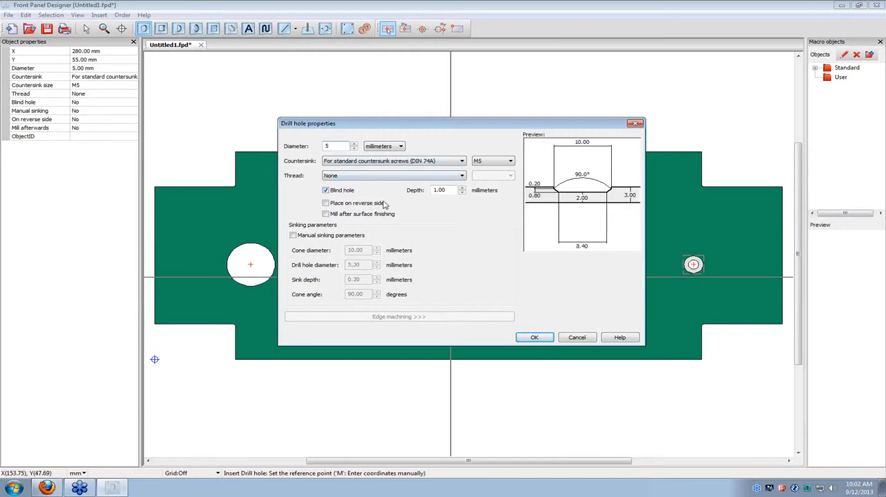
pyautogui.click(328, 203)
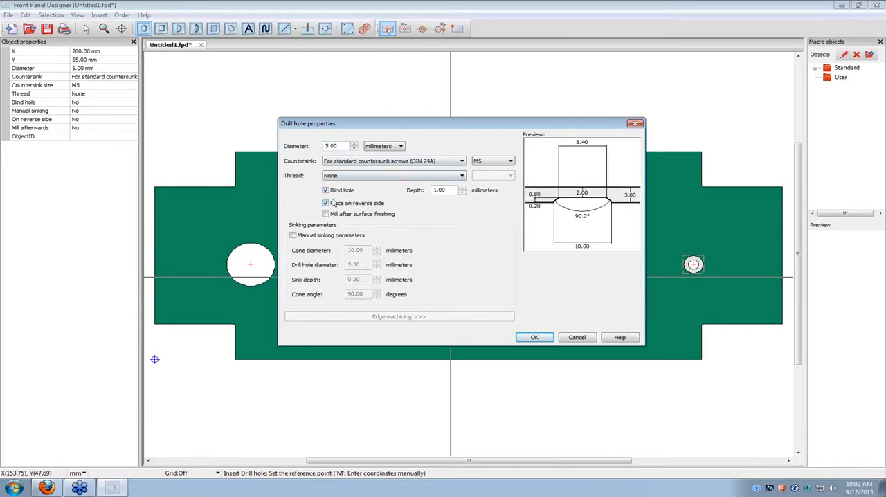
pyautogui.click(462, 189)
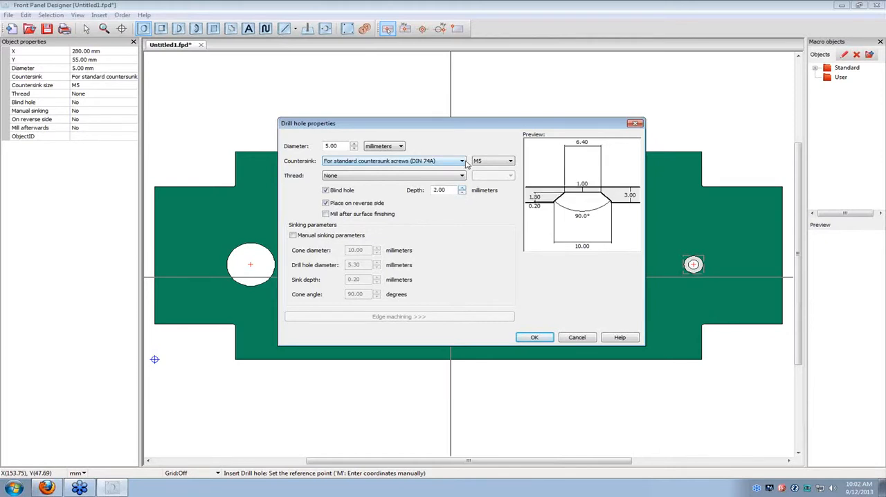
pyautogui.click(462, 161)
pyautogui.click(456, 170)
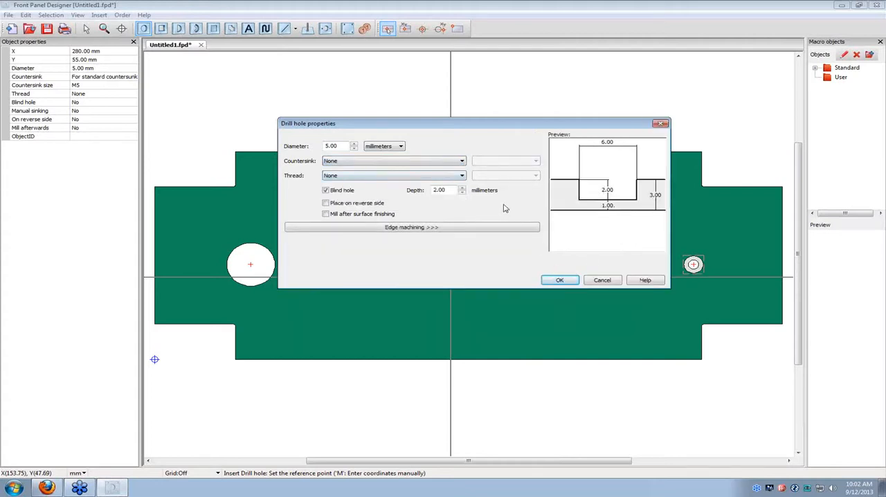
pyautogui.click(333, 205)
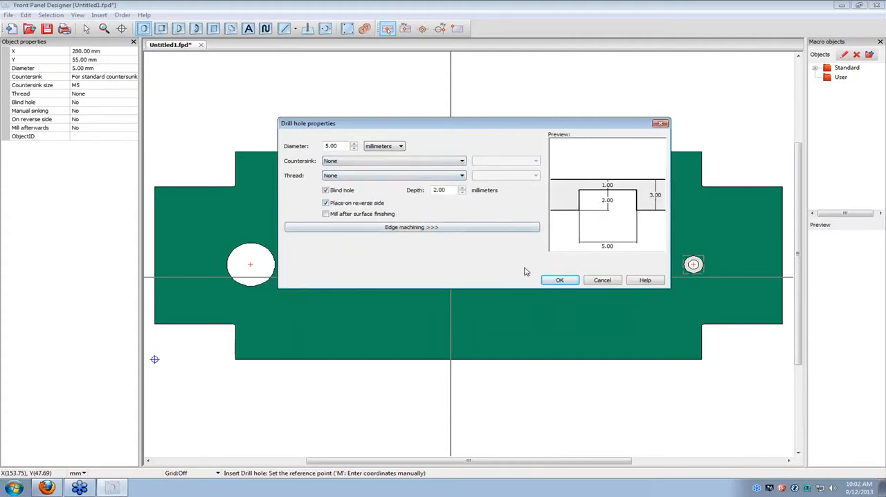
pyautogui.click(560, 280)
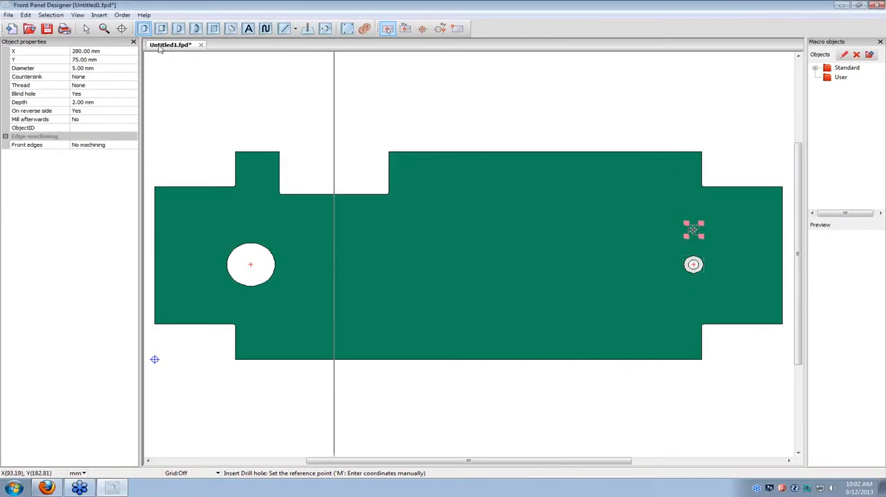
pyautogui.click(88, 29)
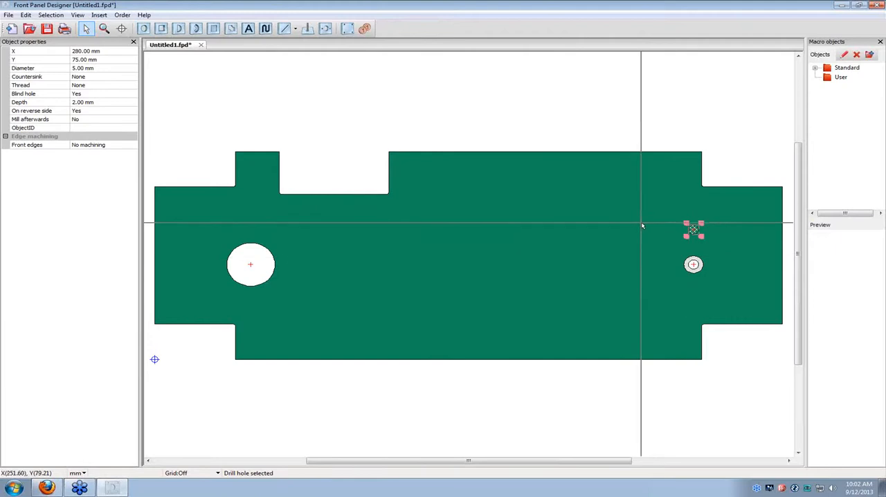
pyautogui.scroll(3, 745, 236)
pyautogui.click(572, 252)
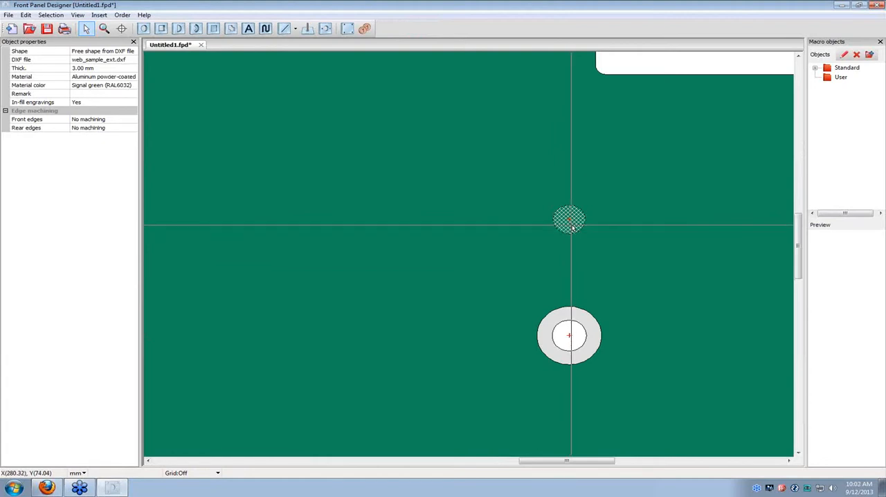
pyautogui.scroll(-2, 572, 225)
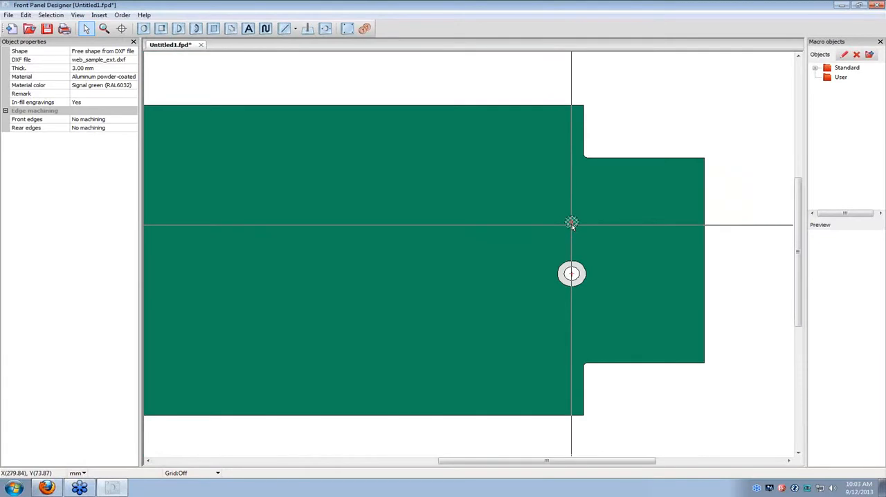
pyautogui.scroll(-2, 572, 225)
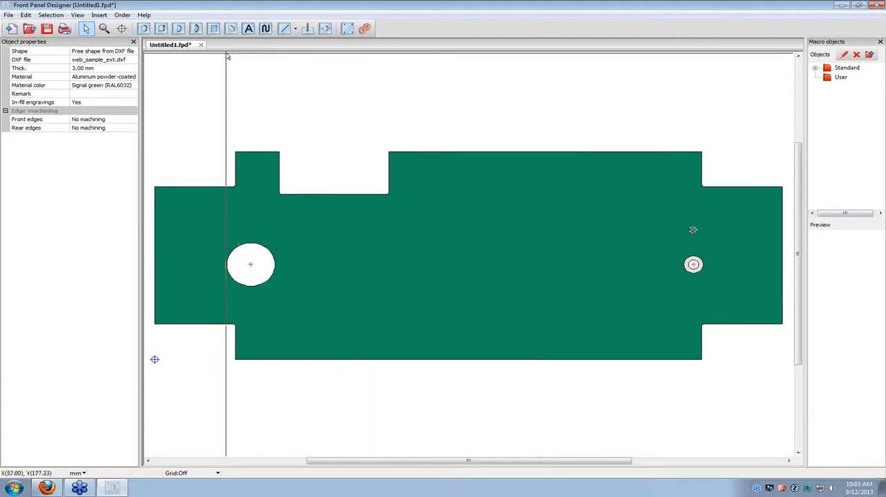
# Begin a rectangular hole with its reference point at absolute coordinates X 205 mm, Y 105 mm.
pyautogui.click(162, 30)
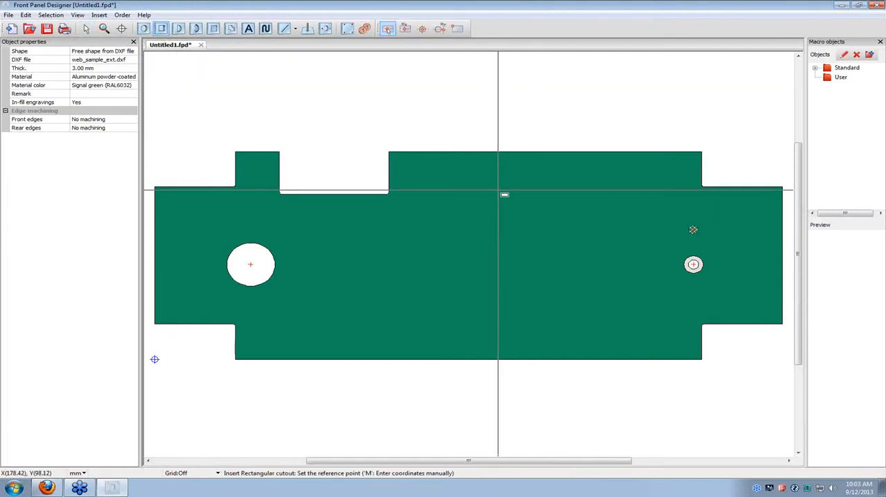
pyautogui.press('m')
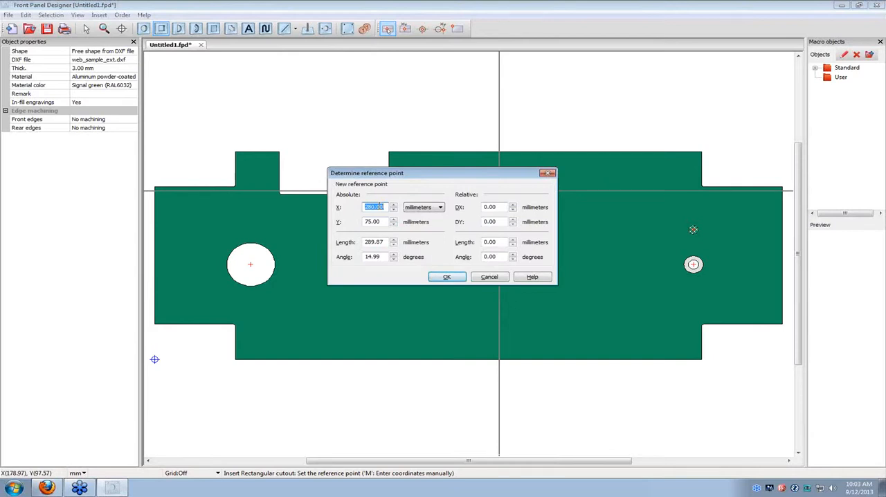
pyautogui.write('205')
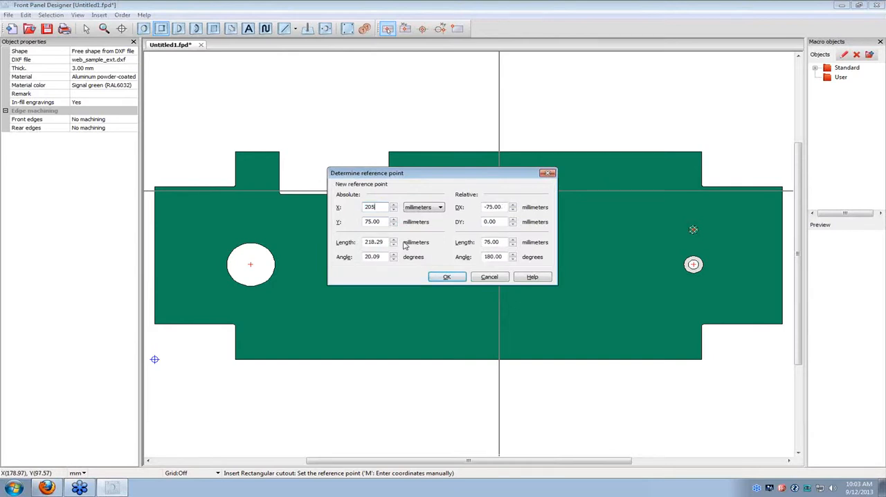
pyautogui.press('Tab')
pyautogui.write('105.')
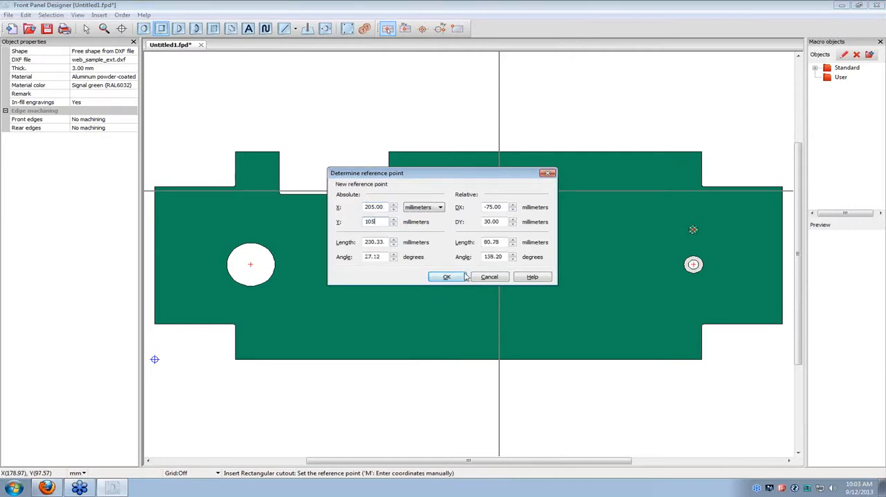
pyautogui.click(458, 281)
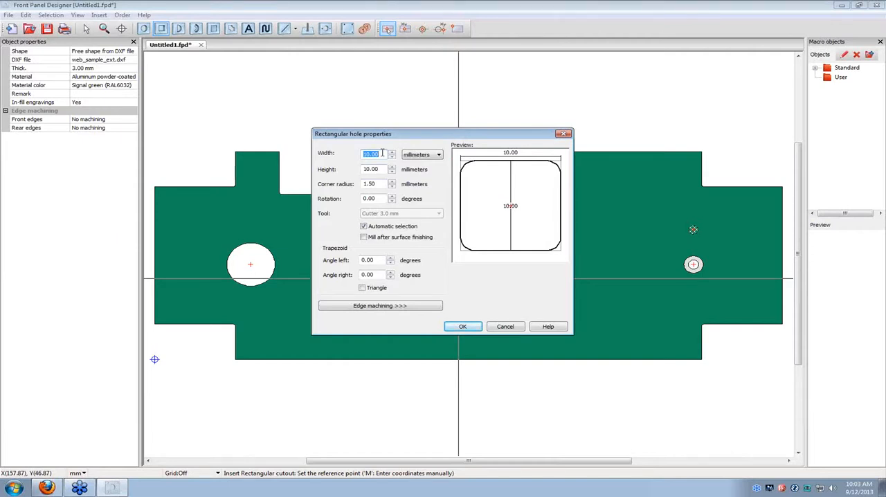
pyautogui.write('280')
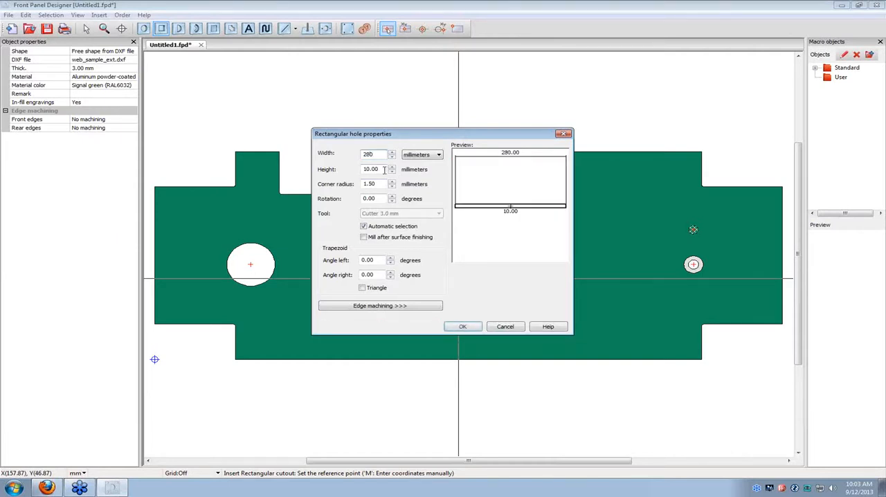
pyautogui.click(382, 169)
pyautogui.moveTo(381, 169); pyautogui.dragTo(344, 173)
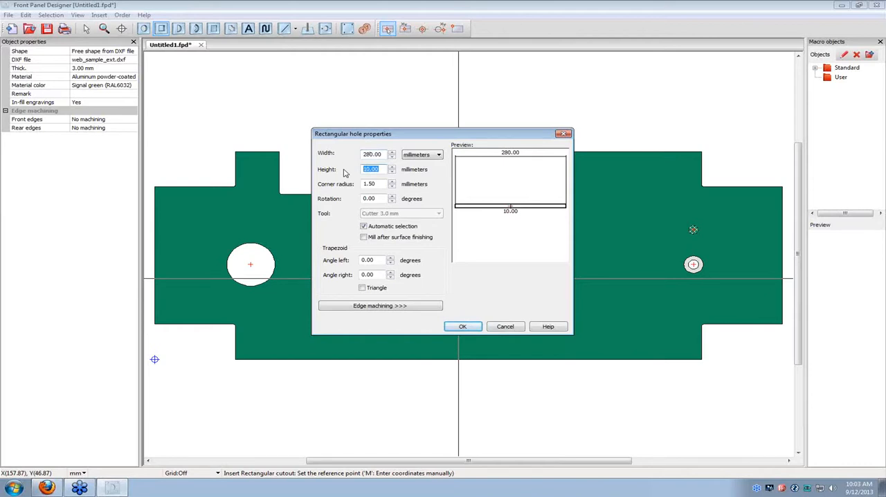
pyautogui.write('75')
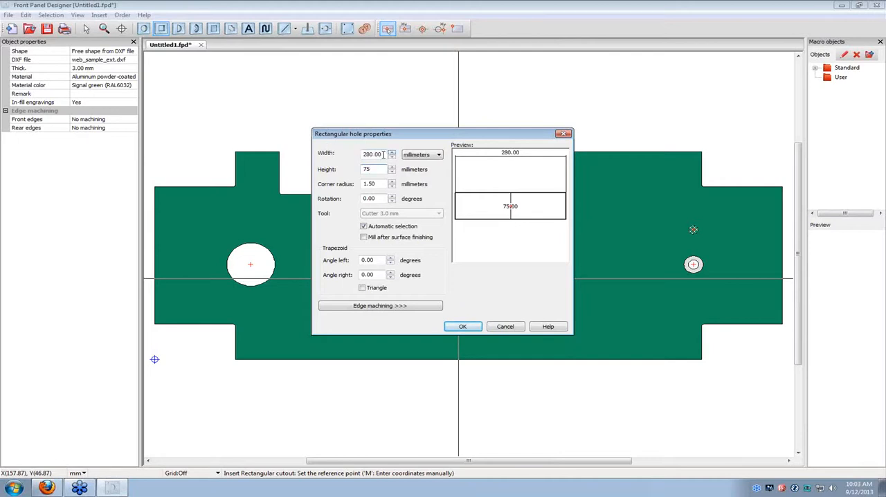
# Set the rectangular hole to 60 mm wide and 20 mm high, create it, and clear the selection.
pyautogui.moveTo(386, 154); pyautogui.dragTo(360, 171)
pyautogui.write('60')
pyautogui.write('200')
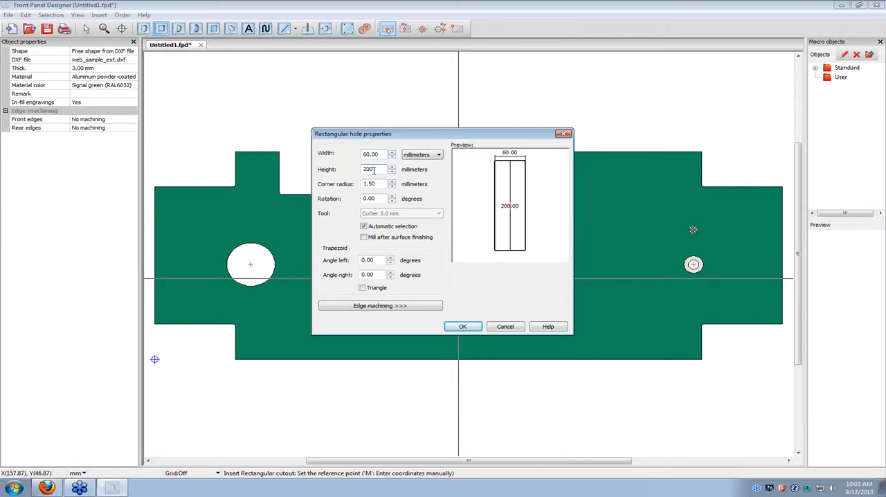
pyautogui.press('BackSpace')
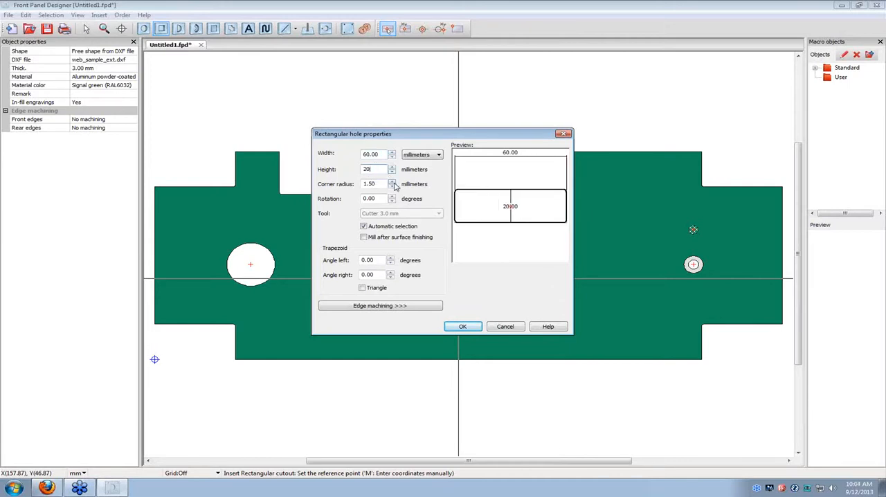
pyautogui.click(463, 328)
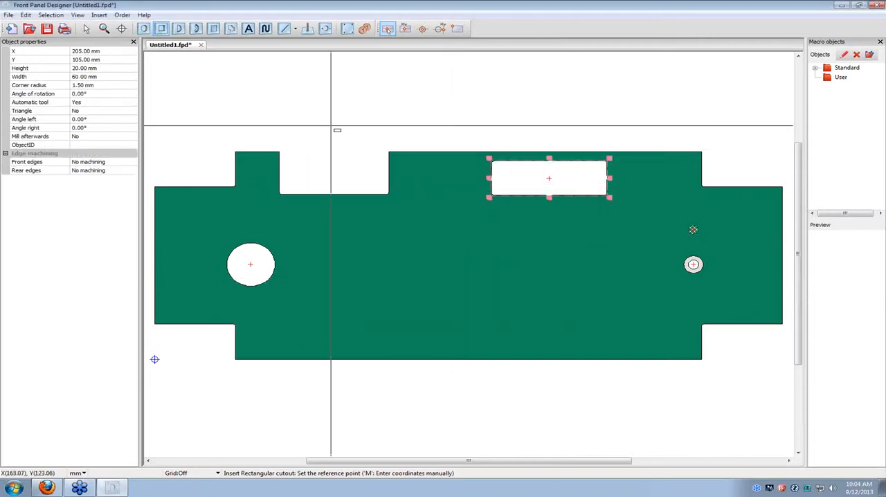
pyautogui.click(85, 30)
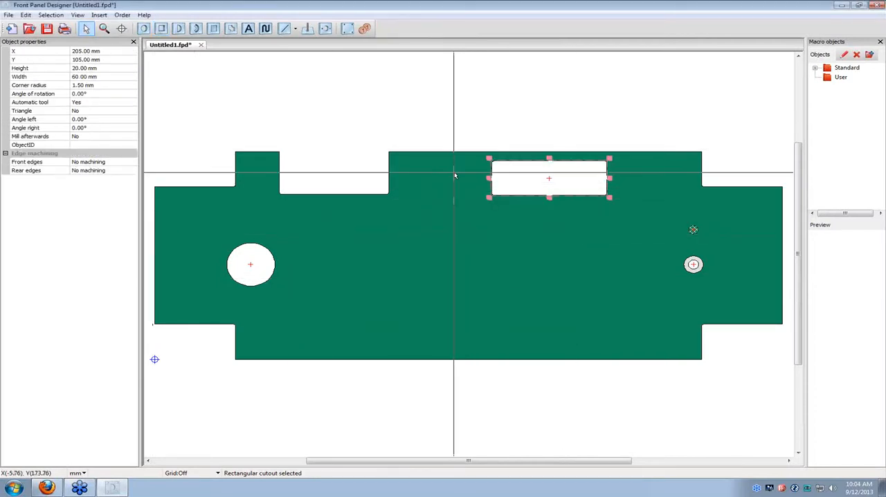
pyautogui.click(389, 127)
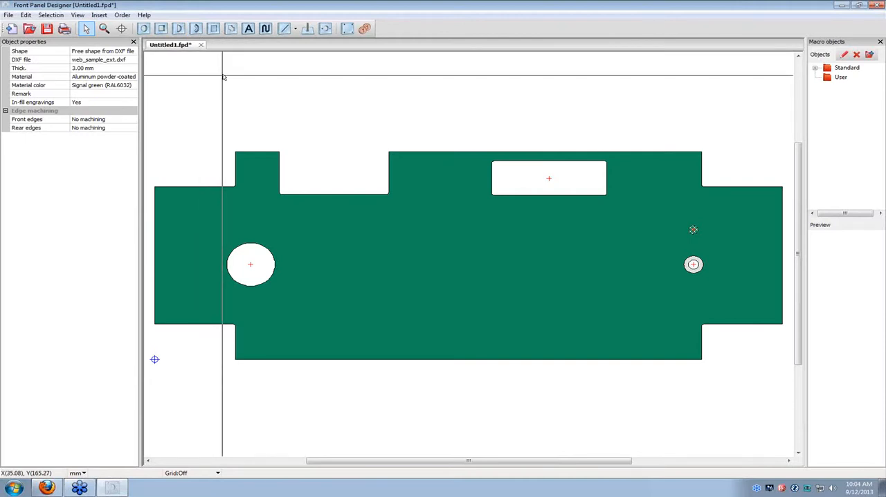
# Begin a free contour with its reference point at absolute coordinates X 170 mm, Y 55 mm.
pyautogui.click(233, 31)
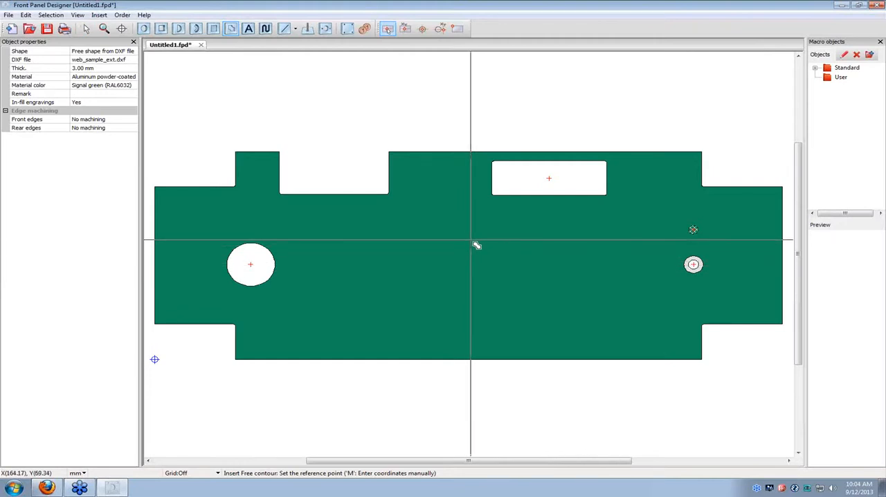
pyautogui.press('m')
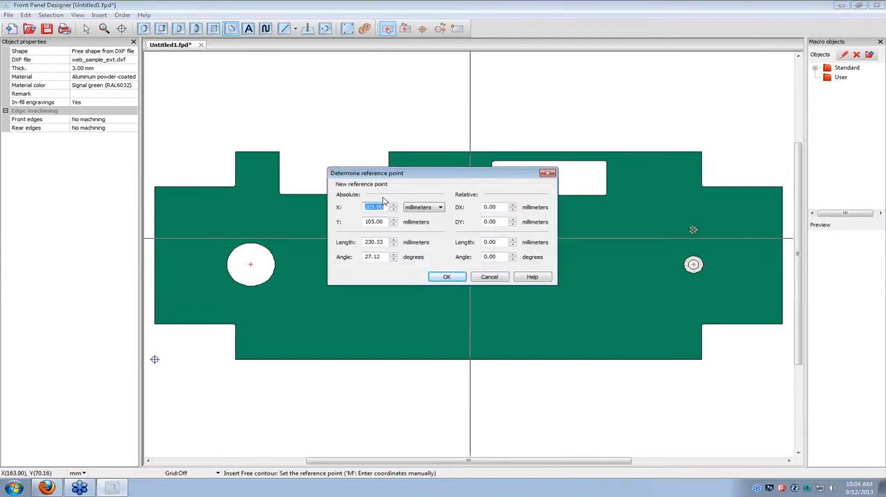
pyautogui.write('170')
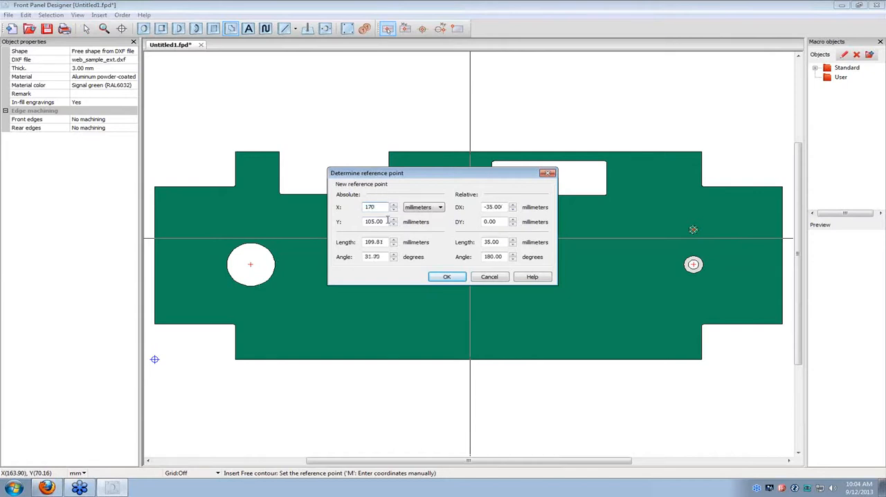
pyautogui.press('Tab')
pyautogui.write('55')
pyautogui.click(457, 276)
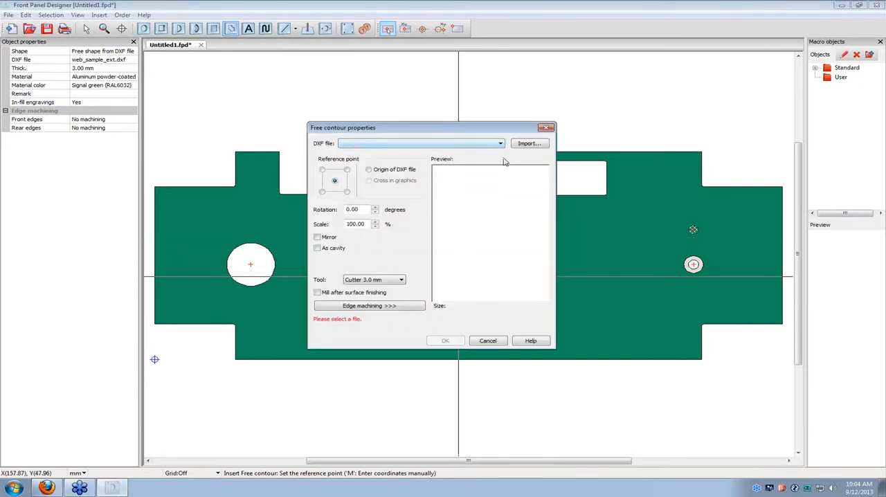
# Import web_sample_int.dxf from the desktop as the shape of the free contour.
pyautogui.click(530, 145)
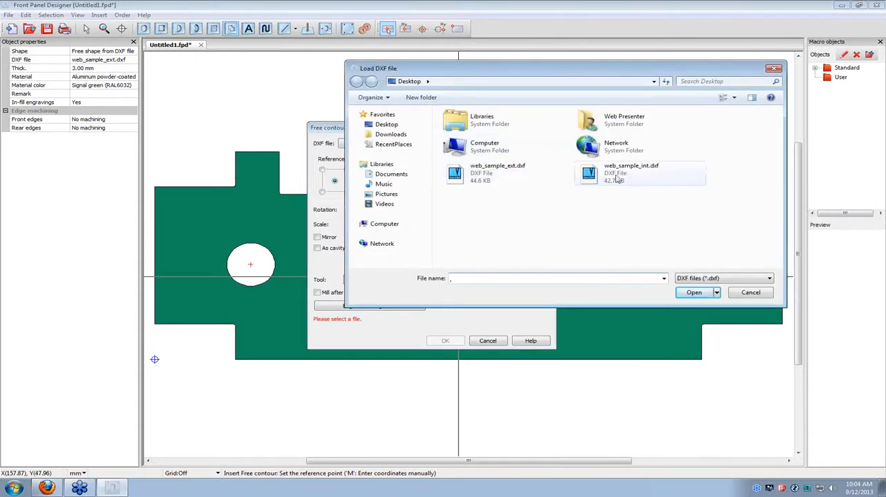
pyautogui.click(621, 178)
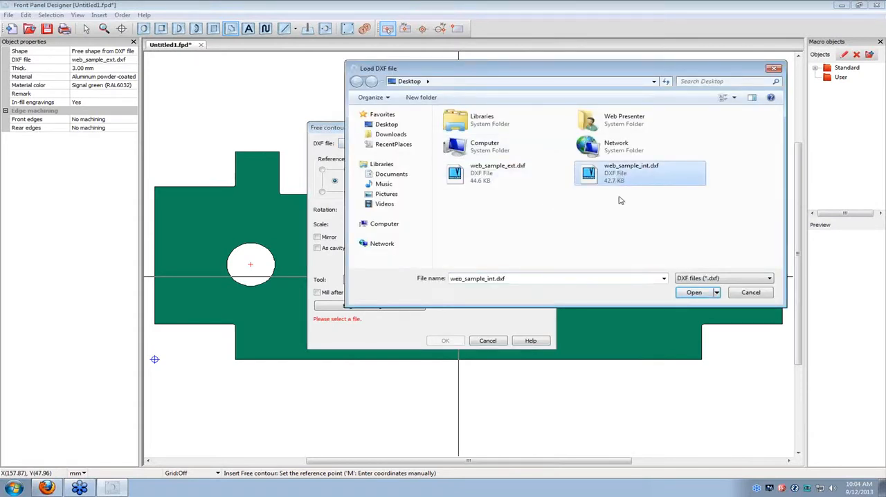
pyautogui.click(693, 293)
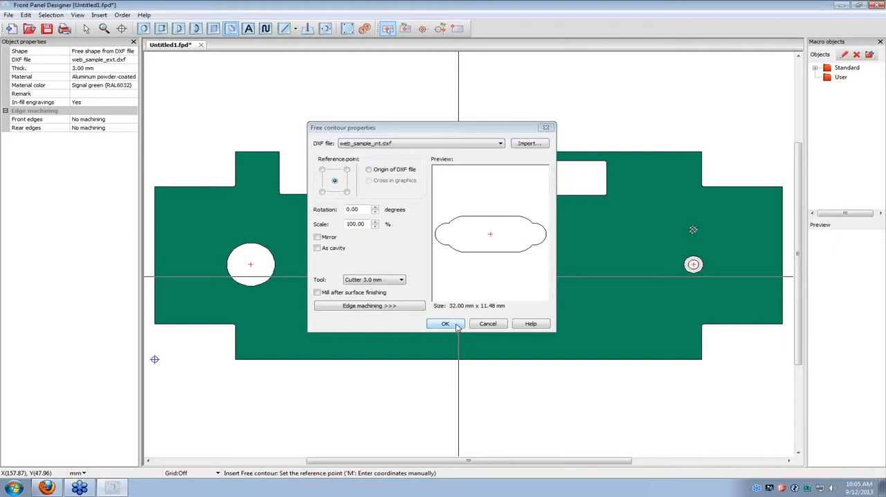
# Create the free contour with its centre as reference point and the 3.0 mm cutter, and clear the selection.
pyautogui.click(445, 324)
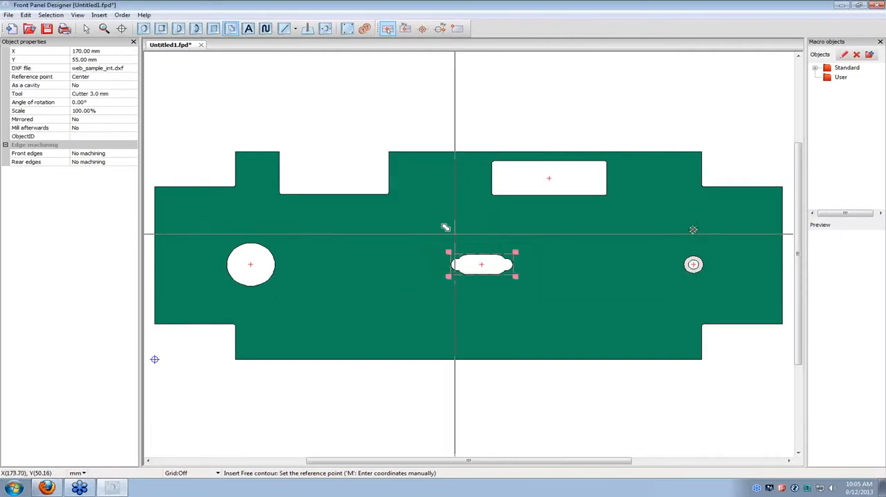
pyautogui.click(86, 28)
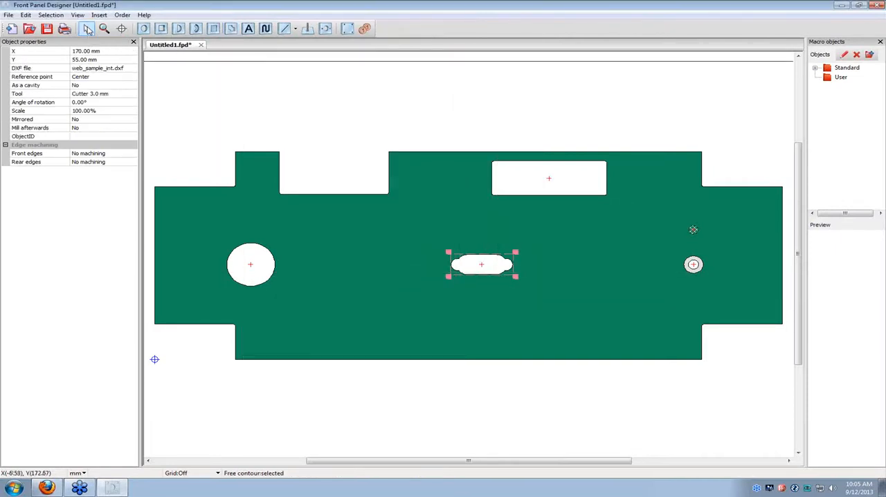
pyautogui.click(439, 196)
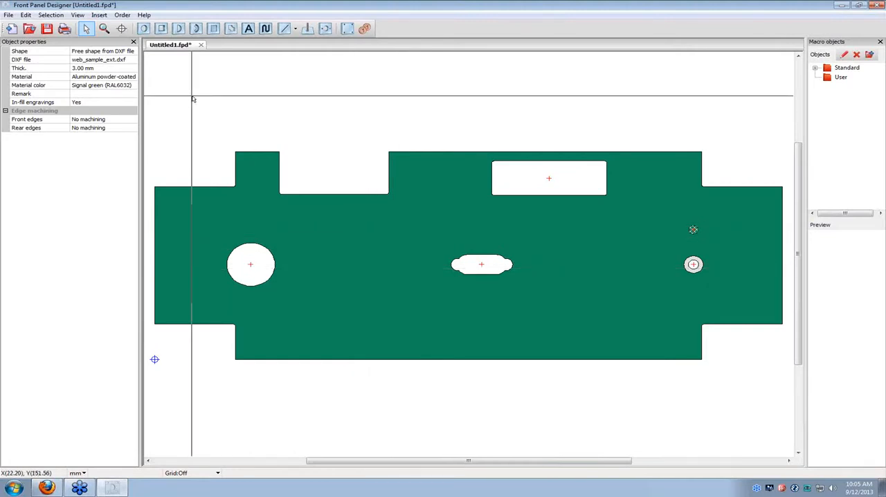
# Begin a drill hole with its reference point at absolute coordinates X 100 mm, Y 55 mm.
pyautogui.click(145, 29)
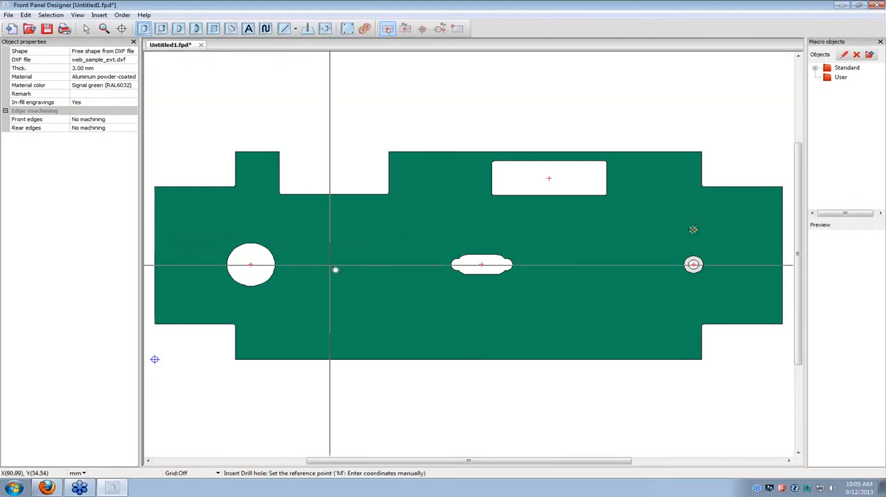
pyautogui.press('m')
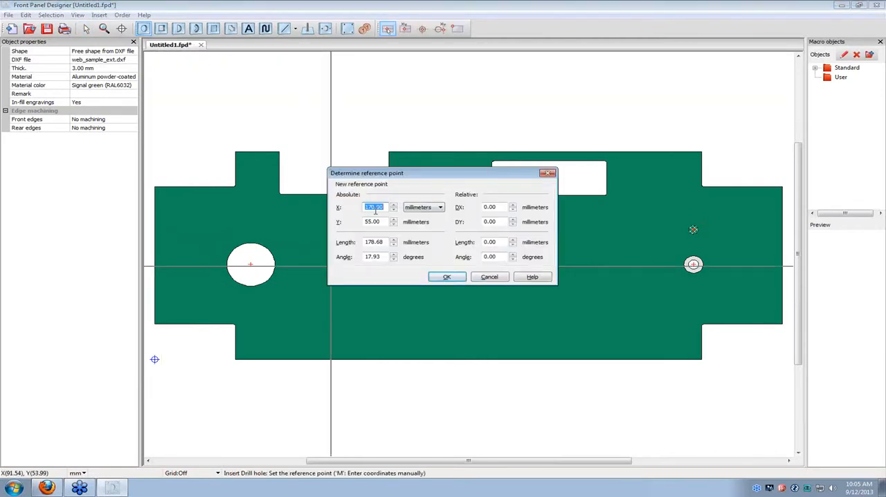
pyautogui.write('100')
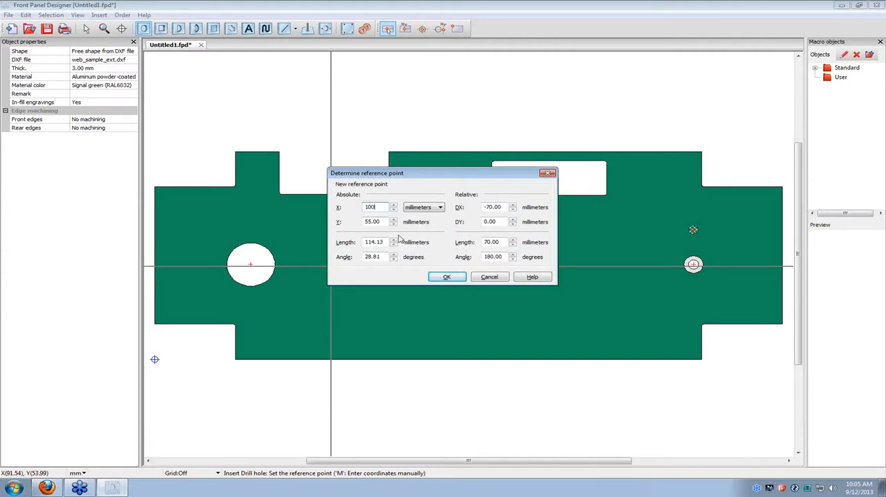
pyautogui.press('Tab')
pyautogui.write('55')
pyautogui.click(447, 278)
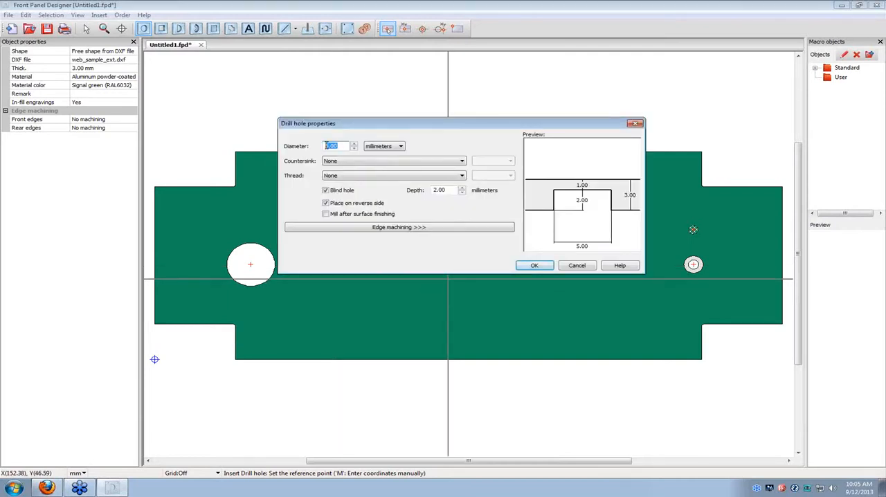
# Set the drill hole's diameter to 25 mm, turn off reverse-side placement and the blind hole option, and create it.
pyautogui.write('2')
pyautogui.write('3')
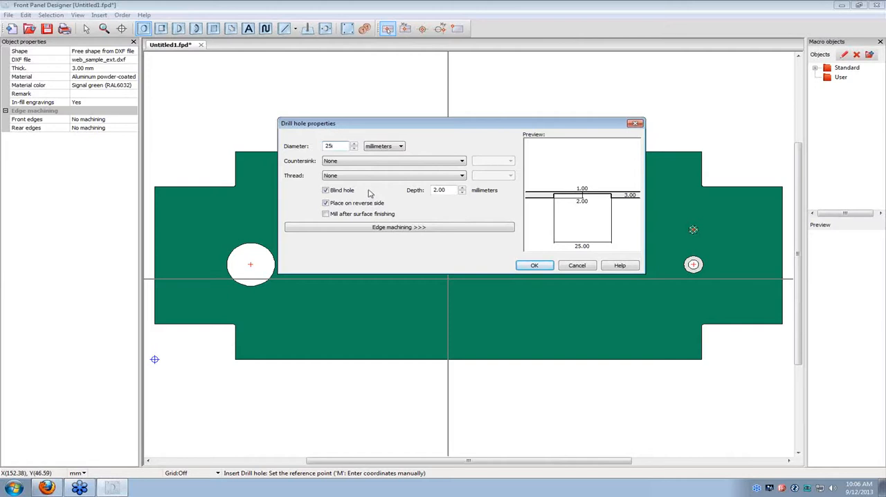
pyautogui.click(326, 203)
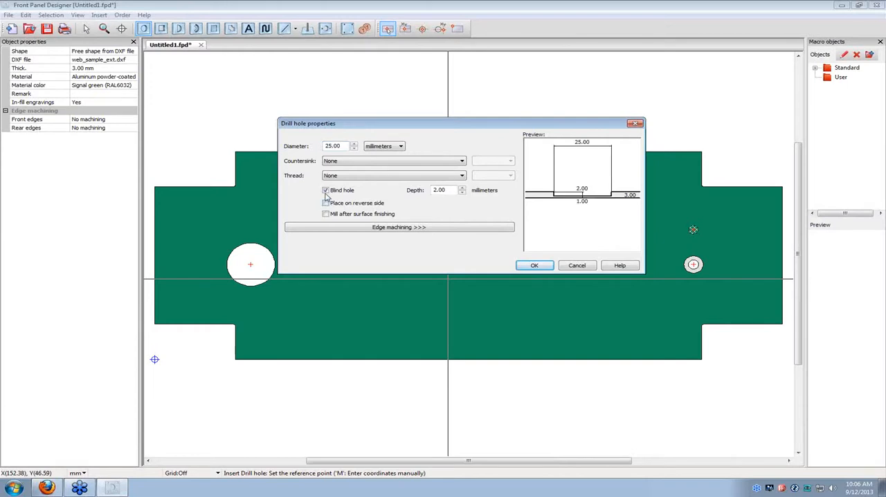
pyautogui.click(326, 190)
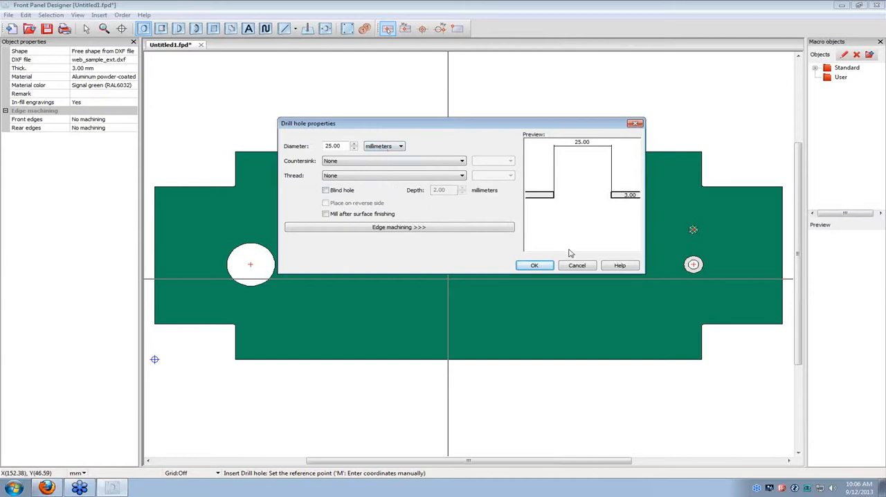
pyautogui.click(546, 270)
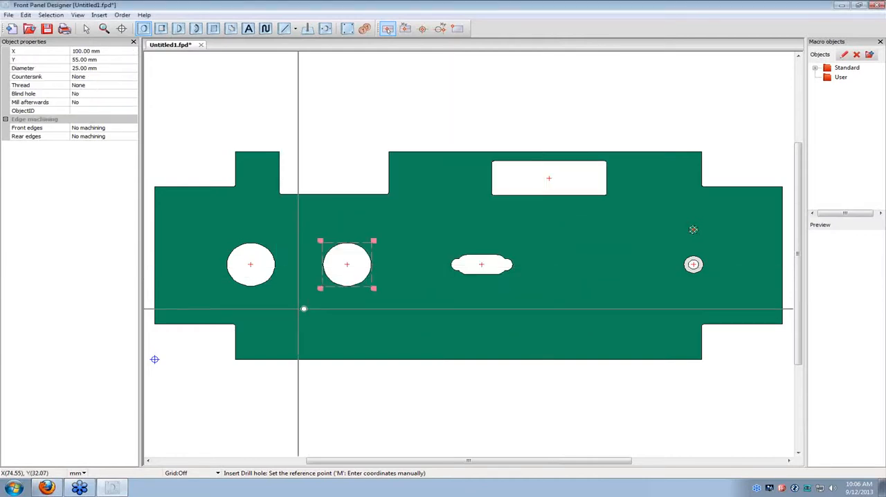
# Place another 25 mm drill hole at about X 102.5 mm, Y 59.75 mm with Radius 1.0mm on its front and rear edges.
pyautogui.click(357, 260)
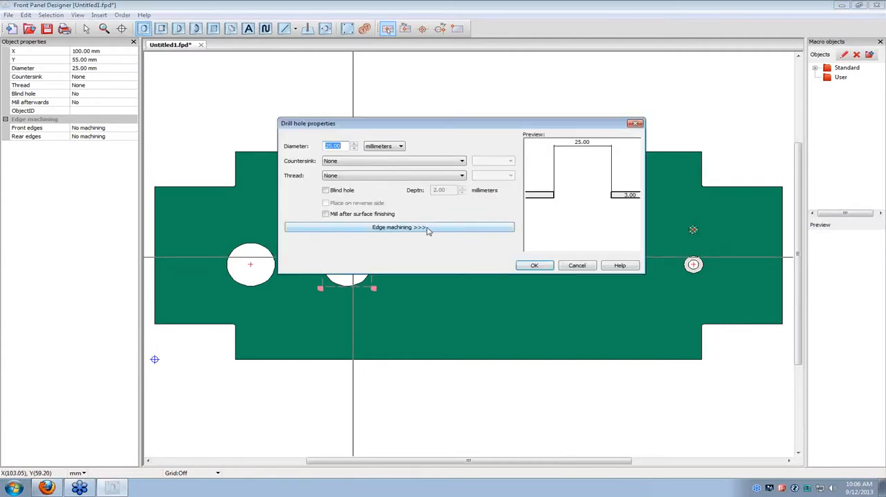
pyautogui.click(428, 229)
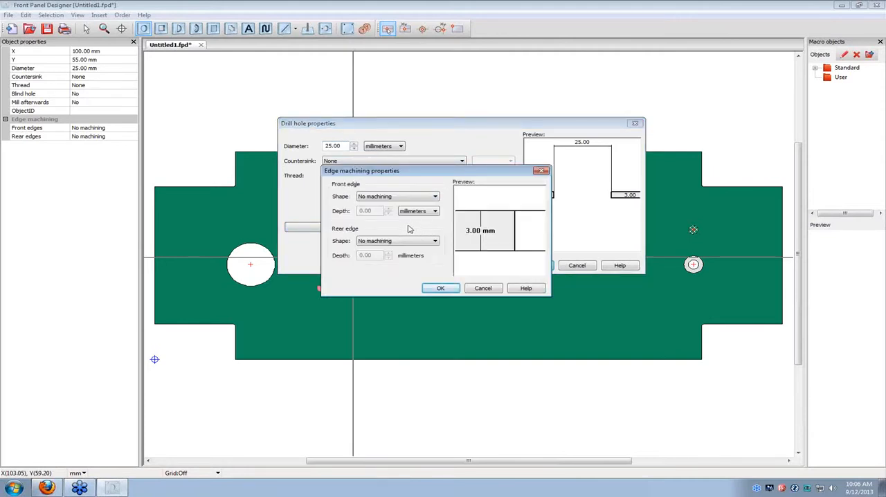
pyautogui.click(435, 196)
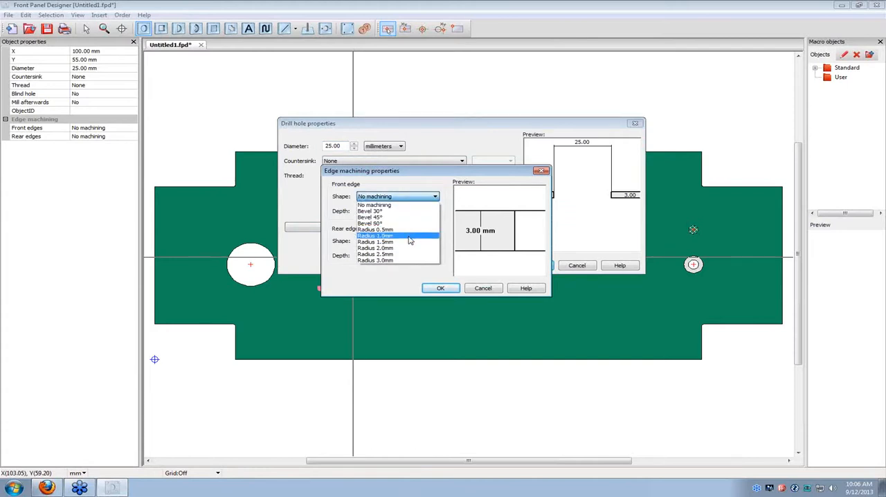
pyautogui.click(409, 236)
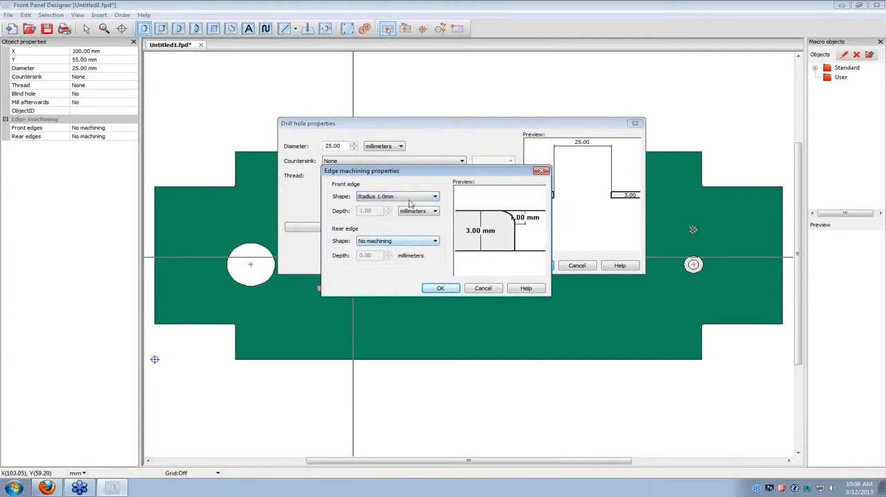
pyautogui.click(433, 241)
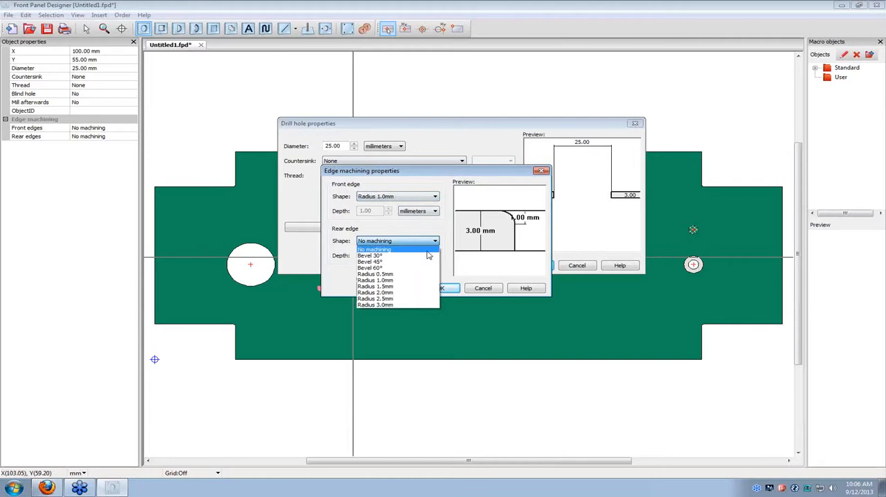
pyautogui.click(410, 285)
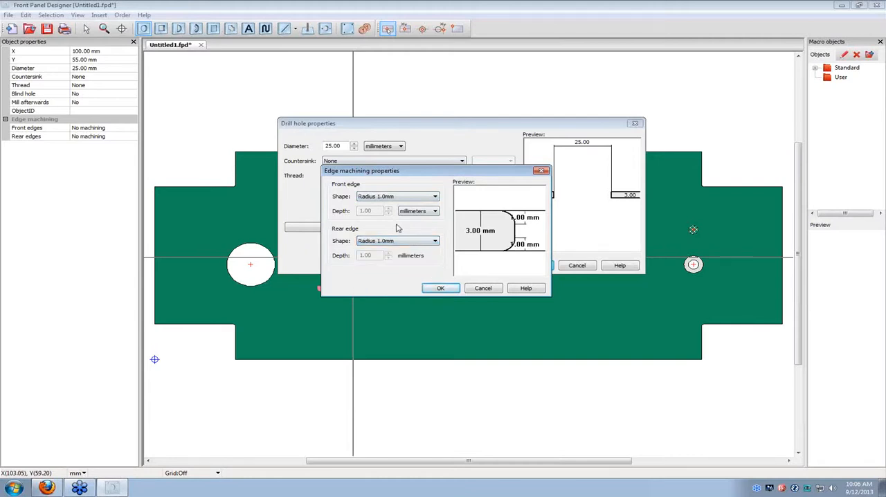
pyautogui.click(442, 289)
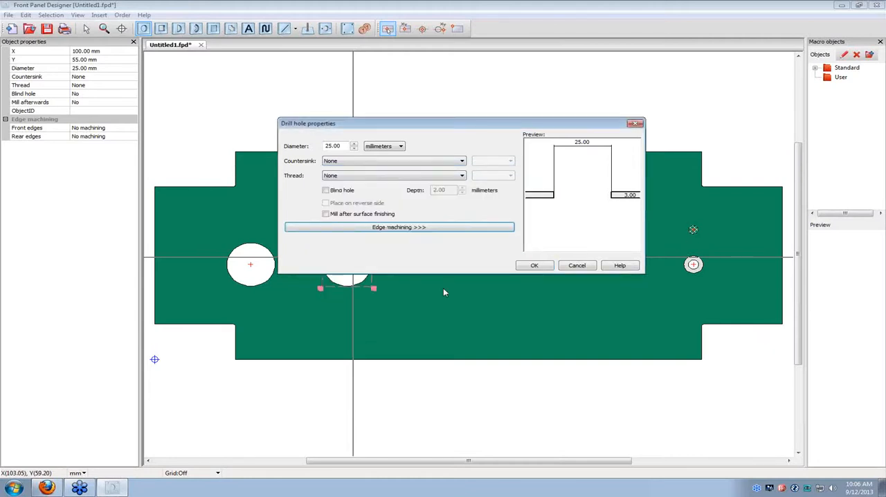
pyautogui.click(534, 266)
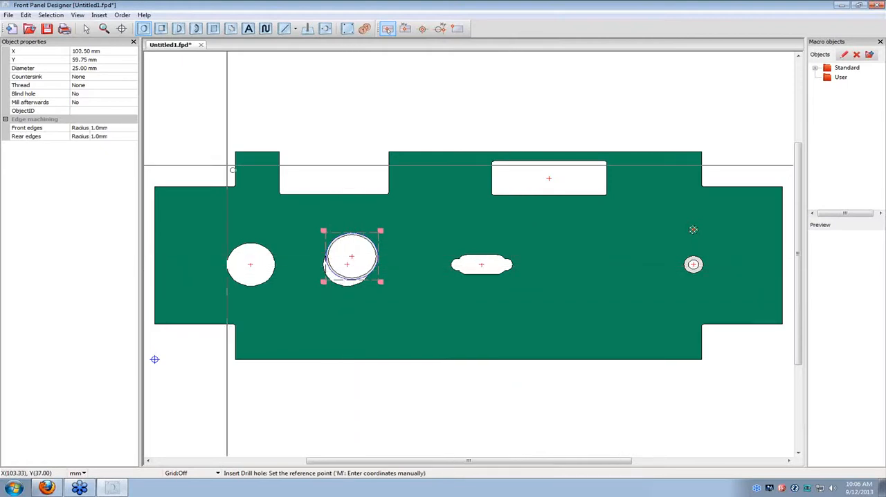
# Delete the overlapped drill hole without edge machining at X 100 mm, Y 55 mm.
pyautogui.click(87, 31)
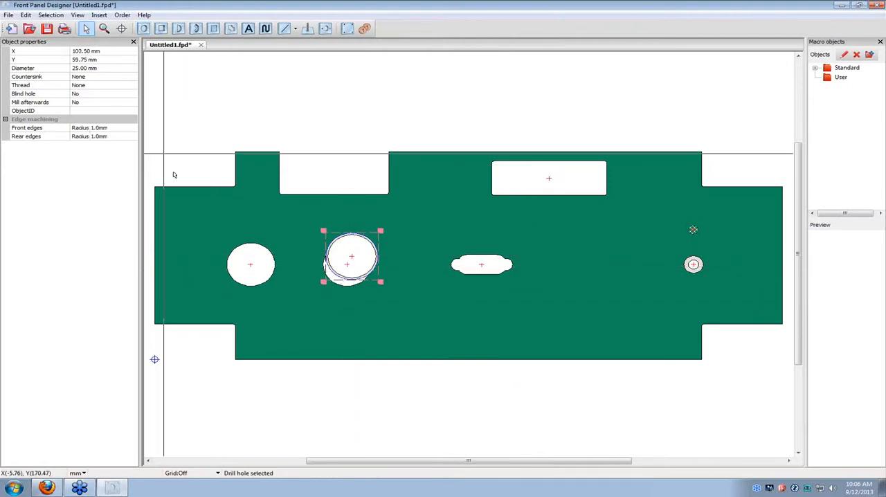
pyautogui.click(352, 286)
pyautogui.press('Delete')
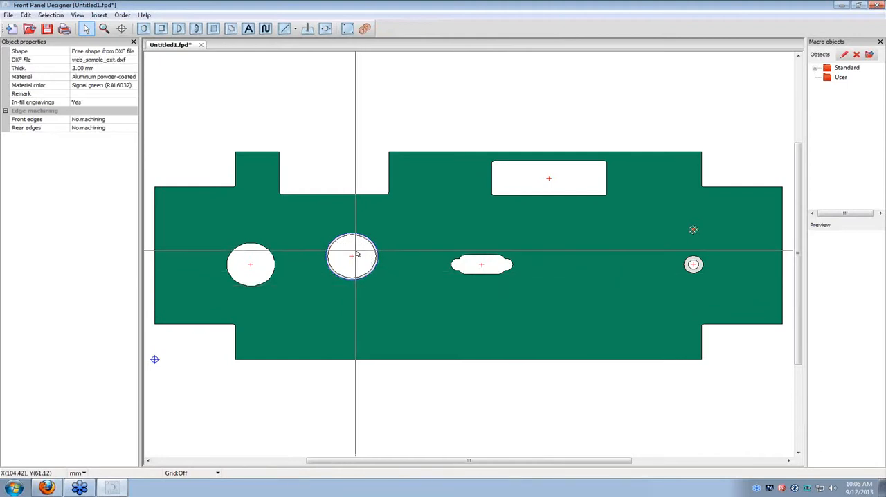
# Apply Radius 2.0mm machining to the front edge of the drill hole at X 50 mm, Y 55 mm.
pyautogui.scroll(4, 360, 248)
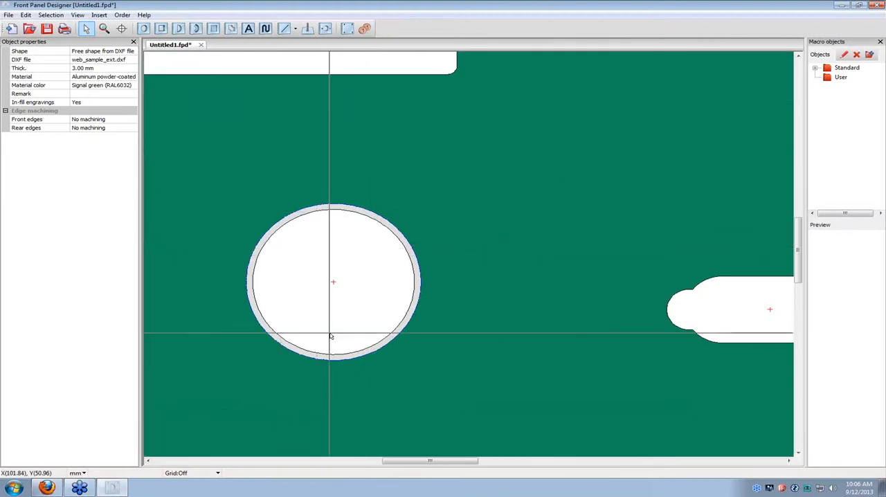
pyautogui.scroll(-1, 331, 335)
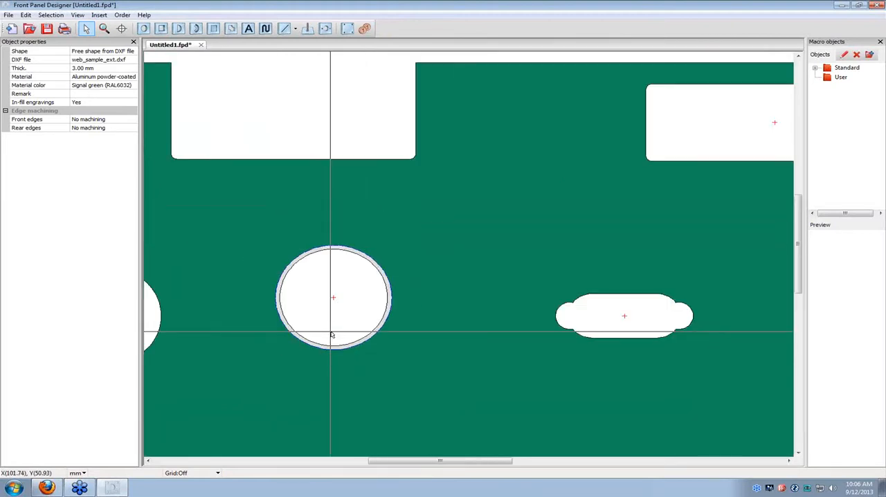
pyautogui.scroll(-1, 332, 335)
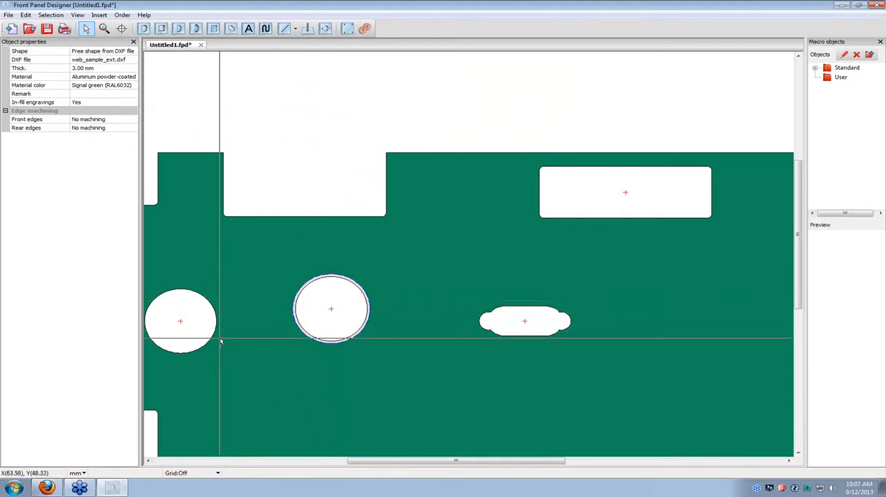
pyautogui.scroll(-2, 221, 341)
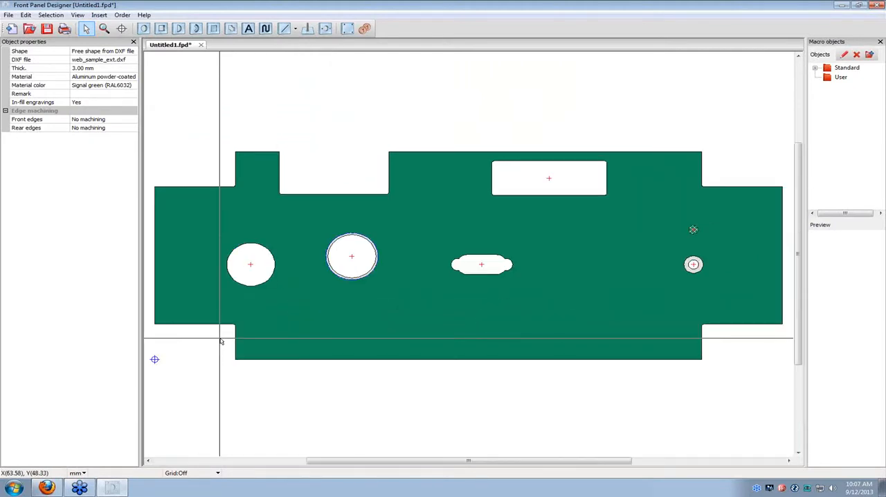
pyautogui.doubleClick(264, 266)
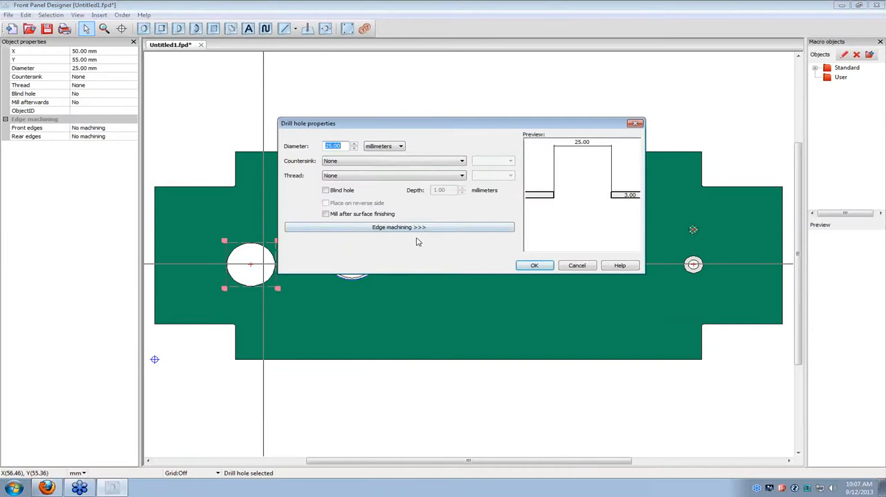
pyautogui.click(418, 229)
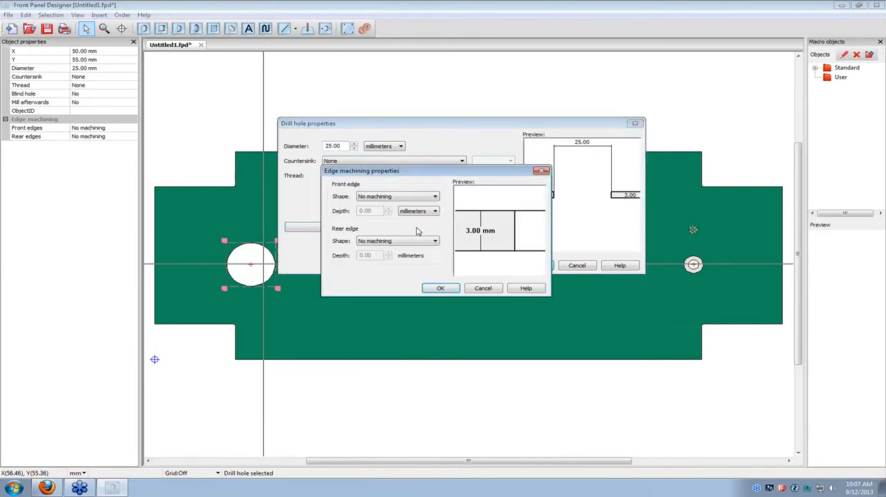
pyautogui.click(436, 197)
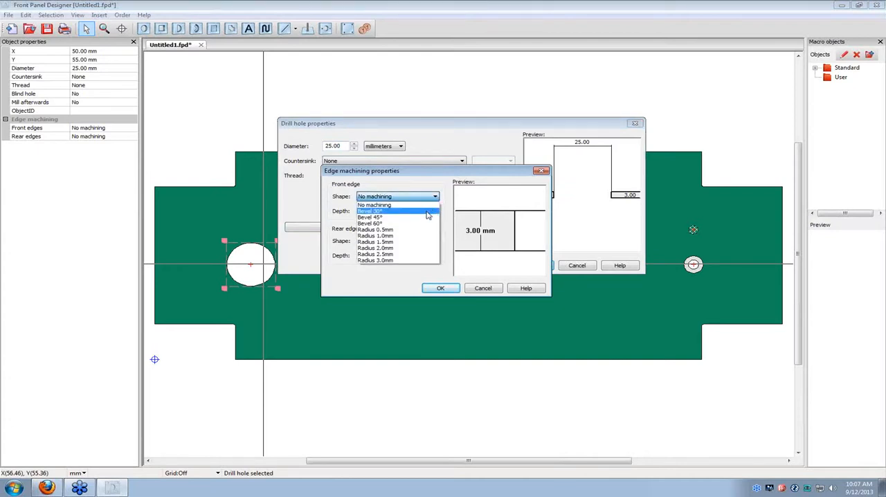
pyautogui.click(417, 248)
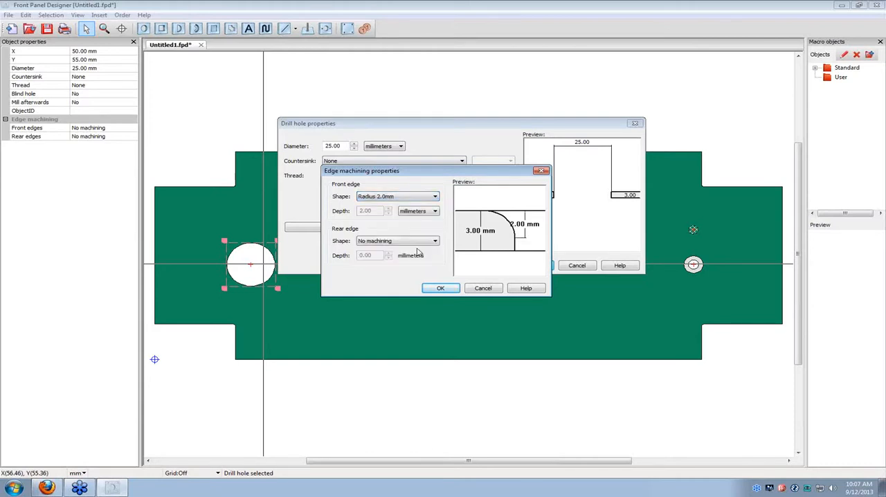
pyautogui.click(450, 288)
pyautogui.click(534, 266)
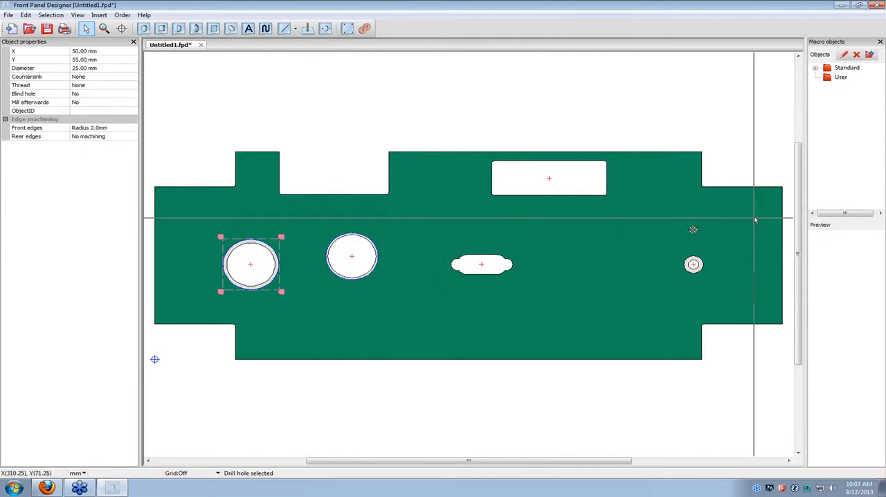
# Bevel the front panel's outer front edge at 45° with a depth of 1.00 mm.
pyautogui.doubleClick(655, 158)
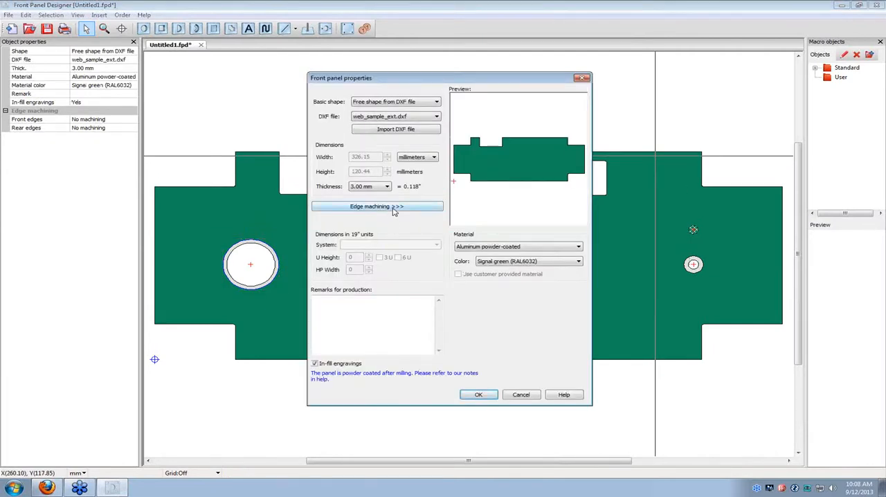
pyautogui.click(394, 207)
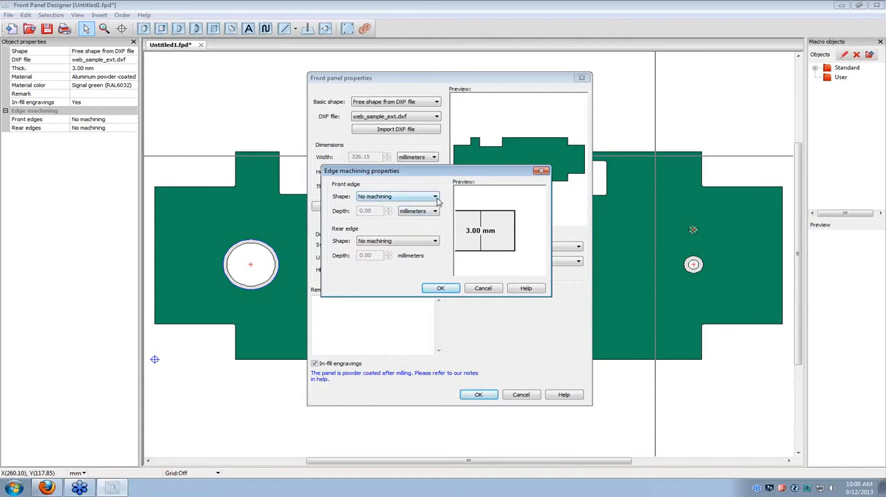
pyautogui.click(437, 198)
pyautogui.click(415, 223)
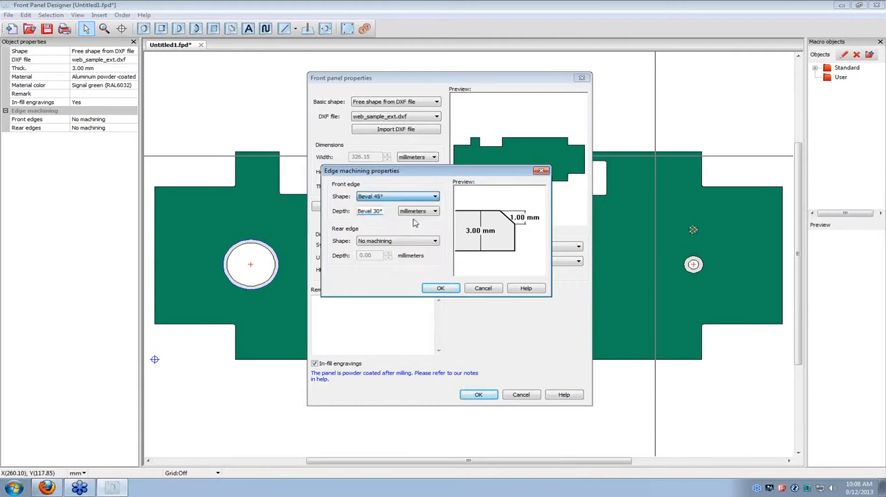
pyautogui.click(438, 289)
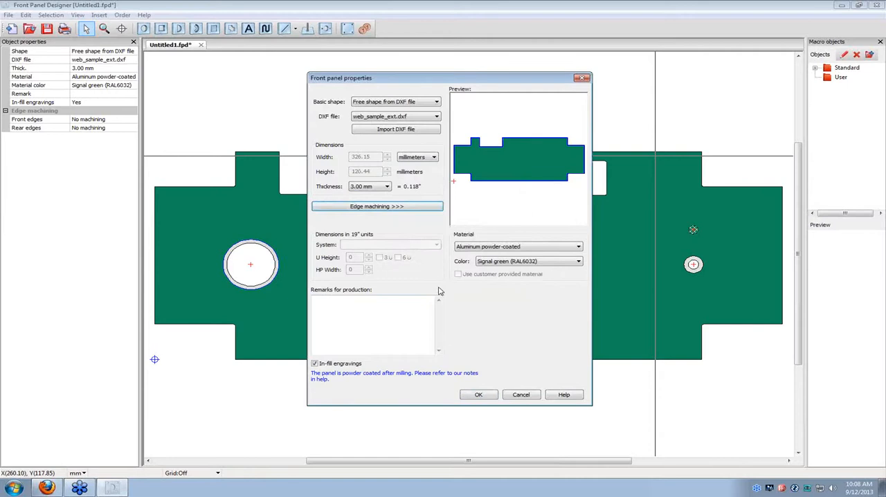
pyautogui.click(488, 400)
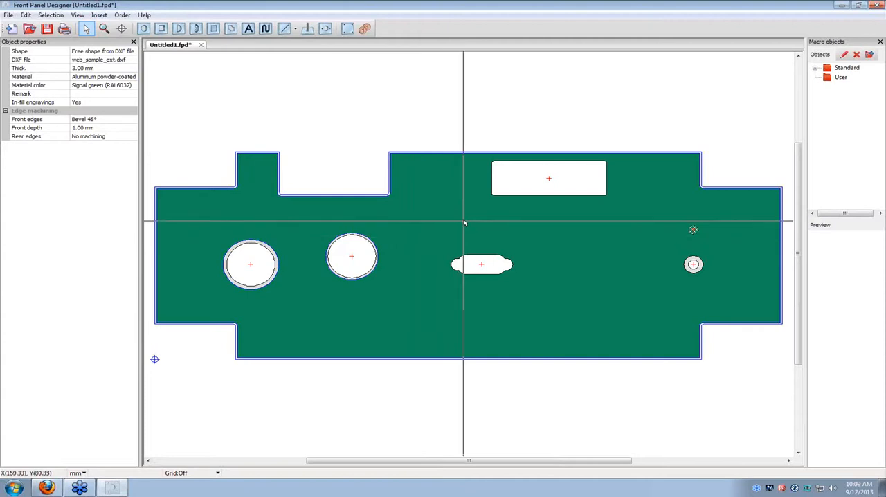
# Set the 60 × 20 mm rectangular cutout near the panel's upper edge to be milled after surface finishing.
pyautogui.doubleClick(534, 188)
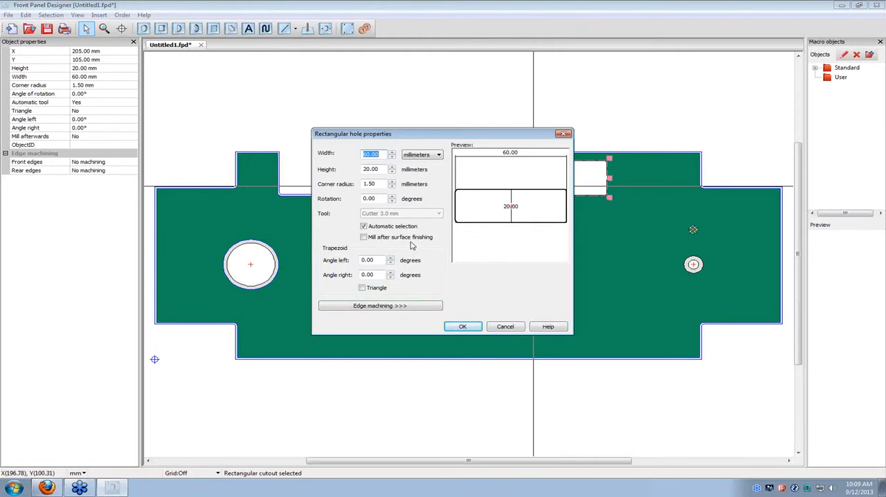
pyautogui.click(365, 238)
pyautogui.click(464, 327)
pyautogui.click(588, 219)
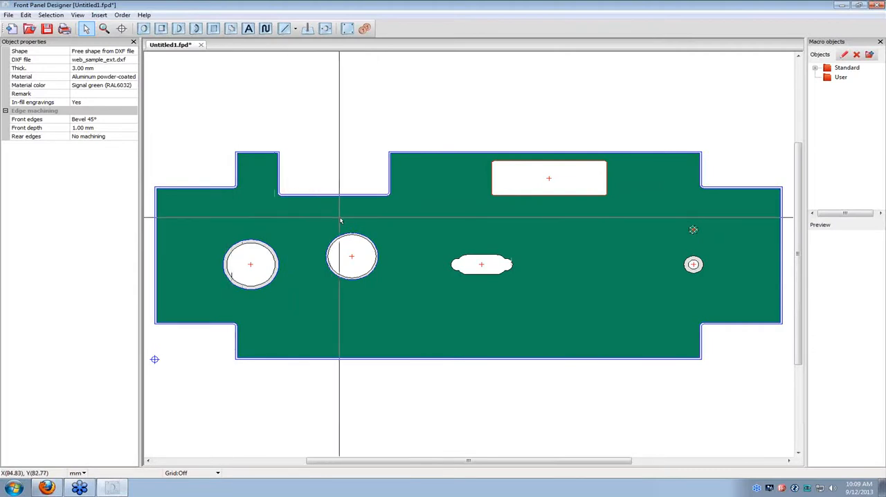
# Set the web_sample_int.dxf contour at the panel's center to Mill afterwards: Yes.
pyautogui.click(475, 267)
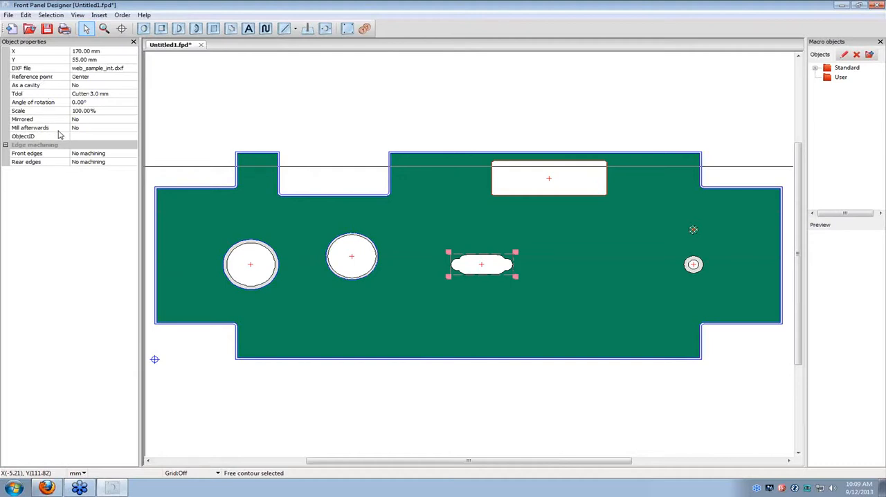
pyautogui.click(109, 129)
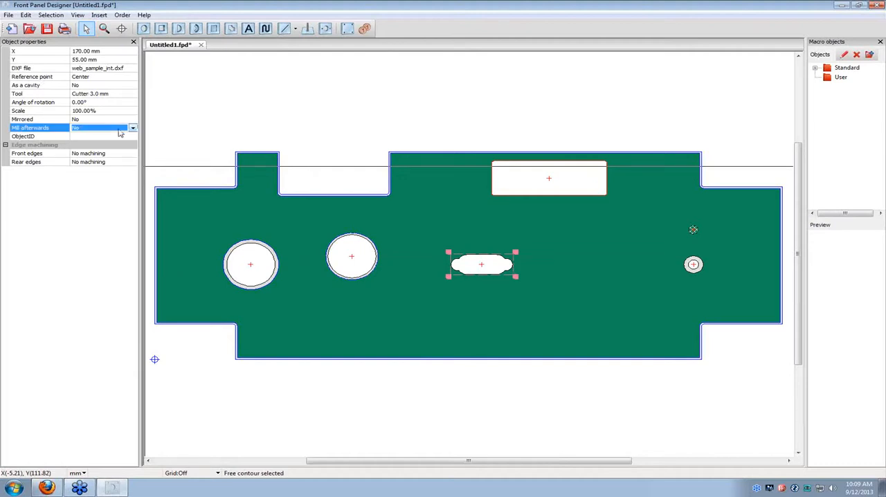
pyautogui.click(132, 129)
pyautogui.click(121, 138)
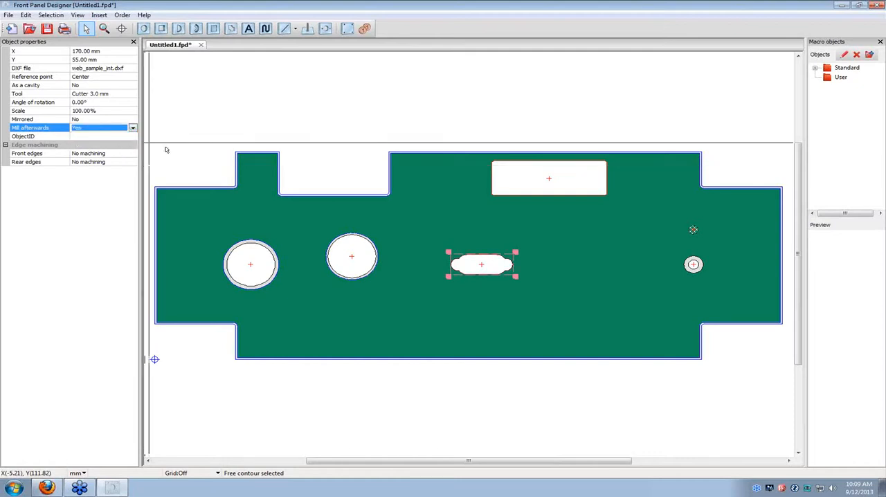
pyautogui.click(536, 312)
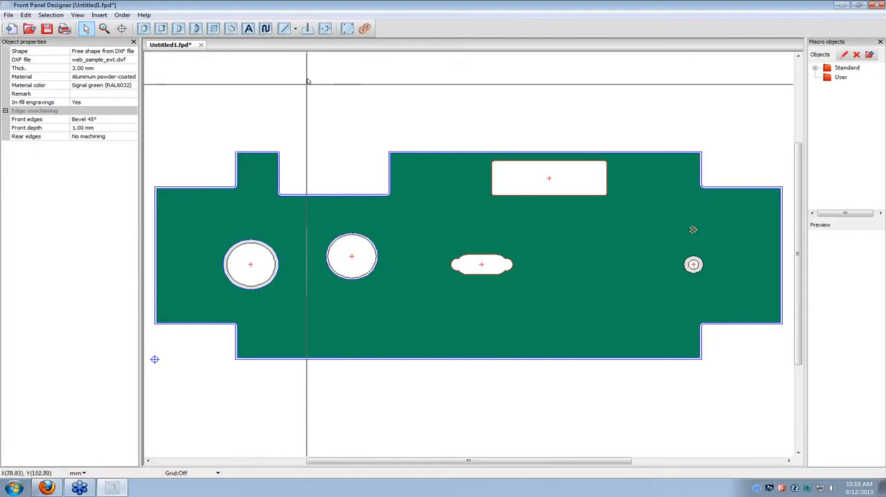
# Start inserting a stud/standoff with its reference point at X 150 mm, Y 105 mm.
pyautogui.click(309, 29)
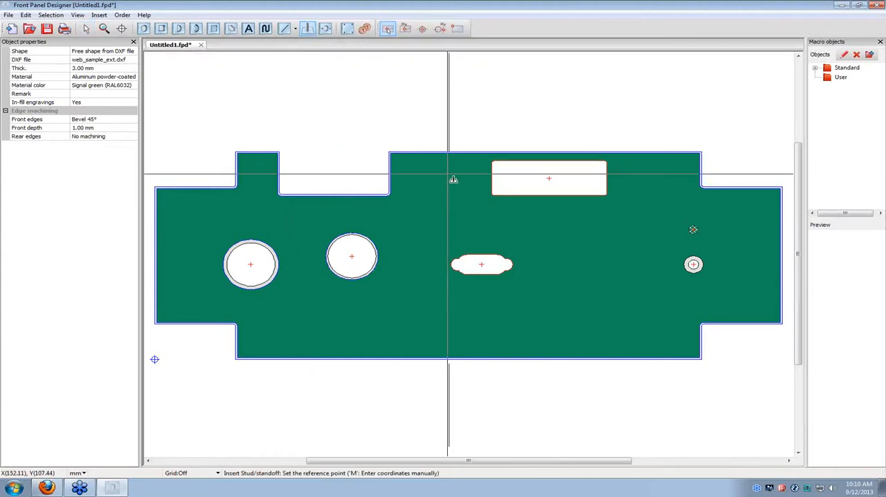
pyautogui.press('m')
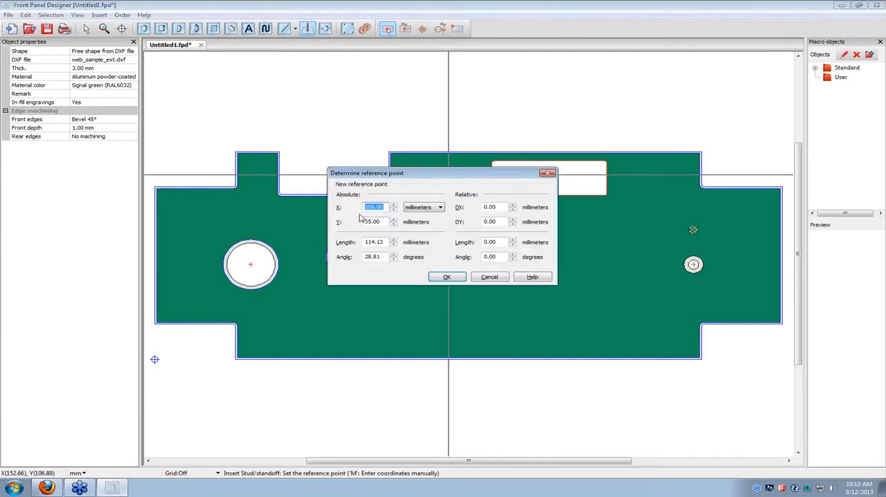
pyautogui.write('150')
pyautogui.moveTo(379, 221); pyautogui.dragTo(356, 223)
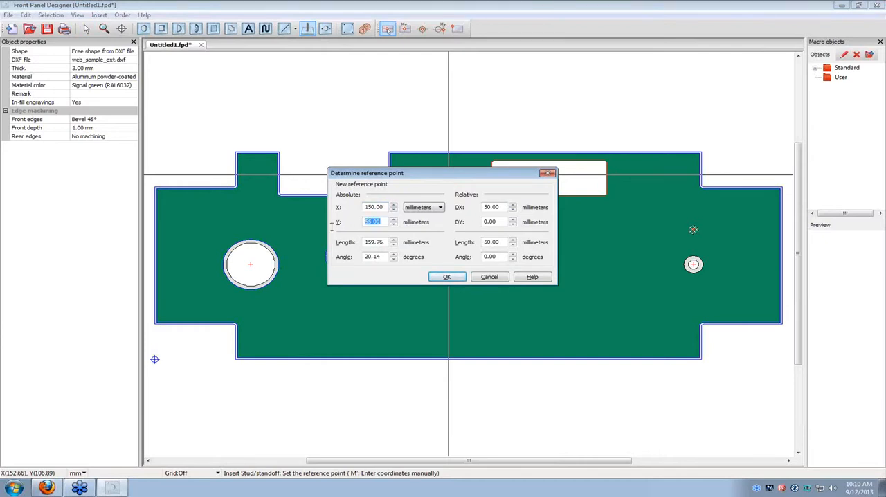
pyautogui.write('105')
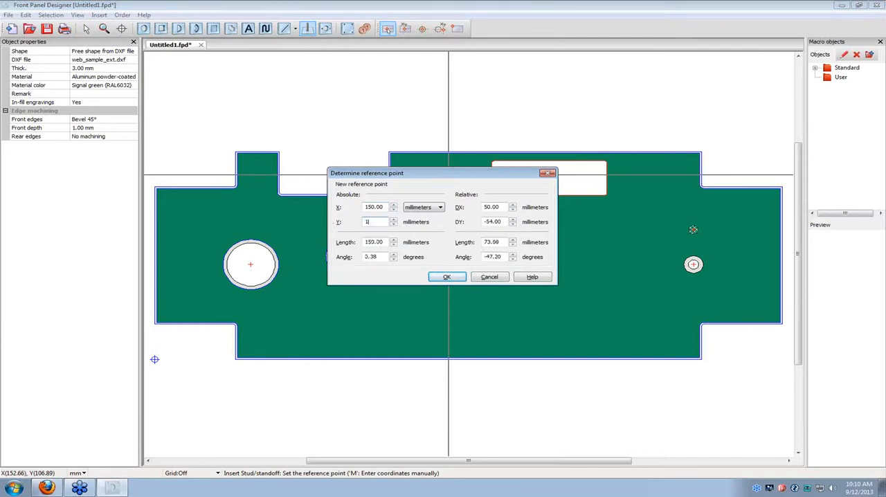
pyautogui.click(449, 277)
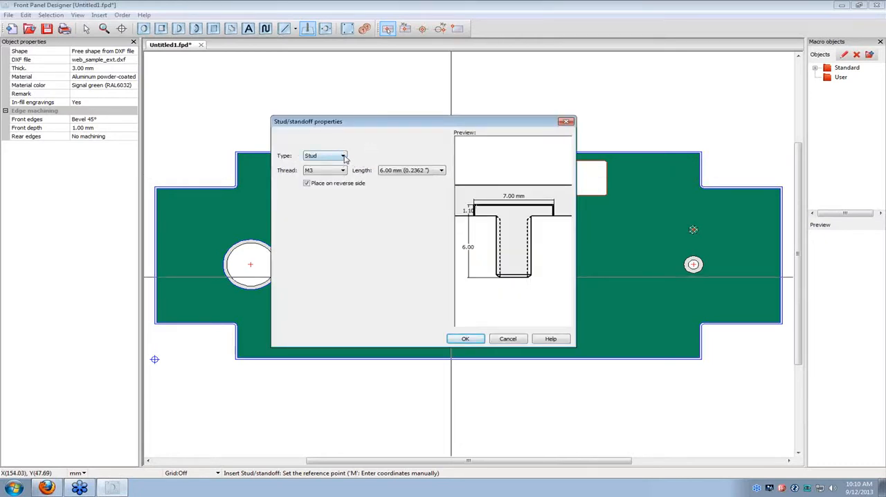
# Define the fastener as an M3 stud with a length of 6.00 mm, placed on the reverse side.
pyautogui.click(343, 157)
pyautogui.click(344, 157)
pyautogui.click(343, 171)
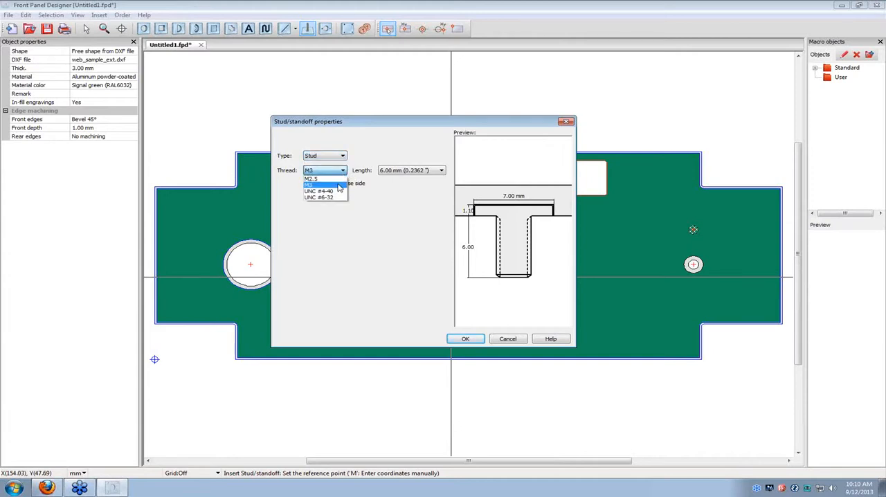
pyautogui.click(338, 186)
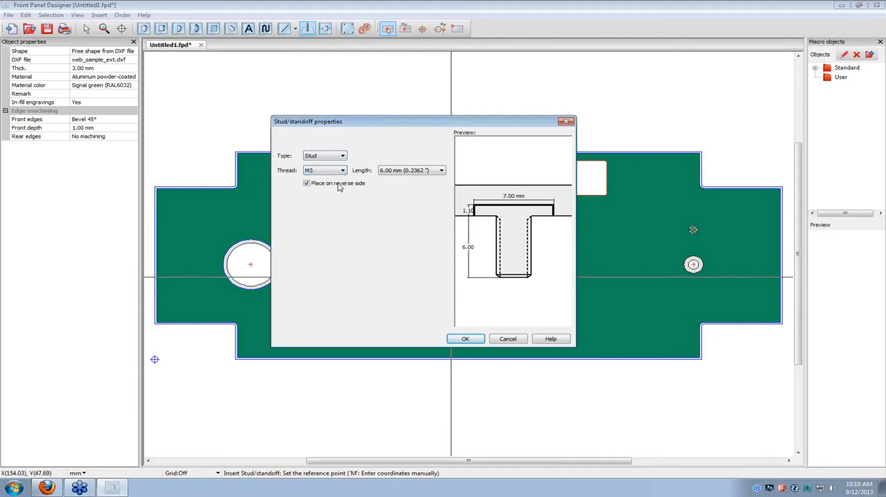
pyautogui.click(441, 171)
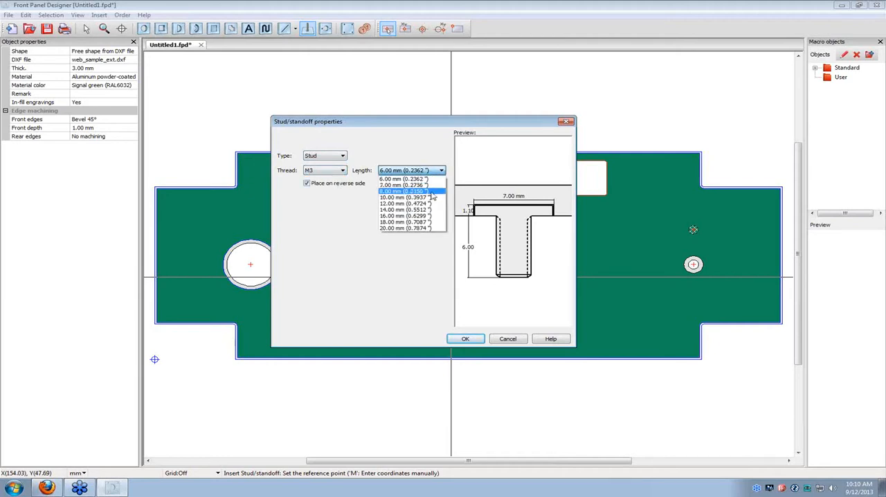
pyautogui.click(430, 180)
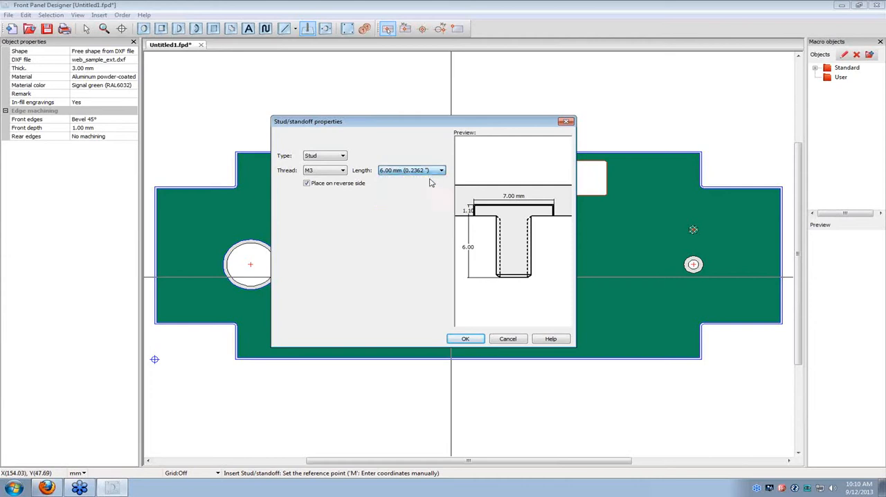
pyautogui.click(462, 338)
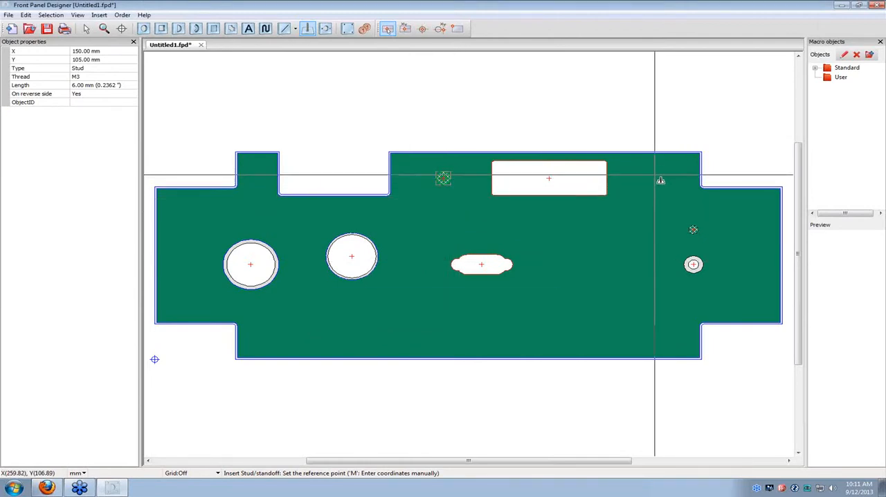
# Insert an M3 standoff, 6.00 mm long, at X 260 mm, Y 105 mm on the front side of the panel.
pyautogui.press('m')
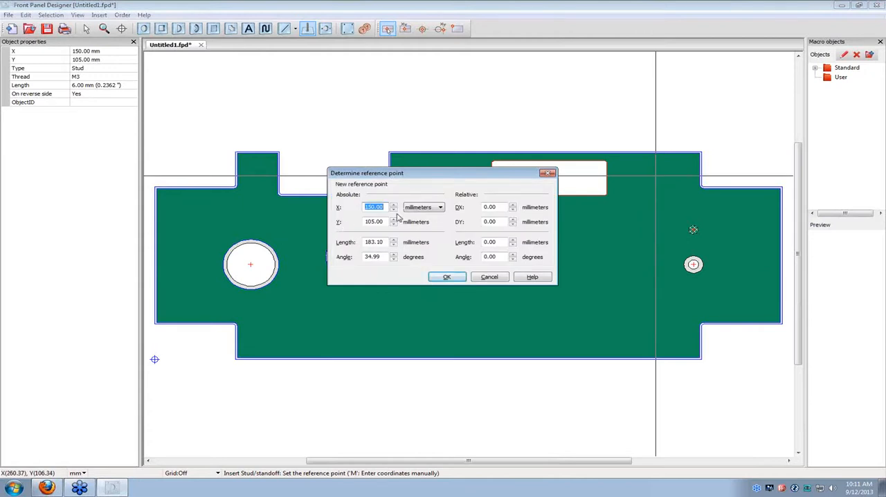
pyautogui.write('260')
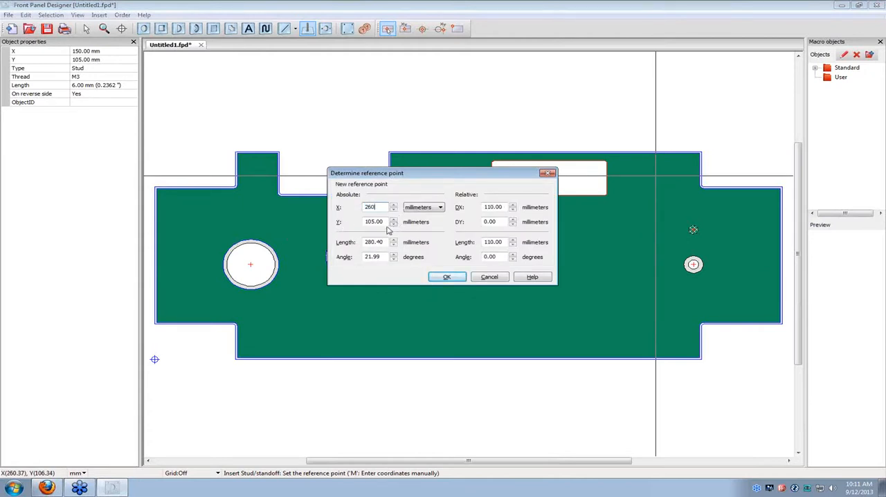
pyautogui.press('Tab')
pyautogui.click(447, 277)
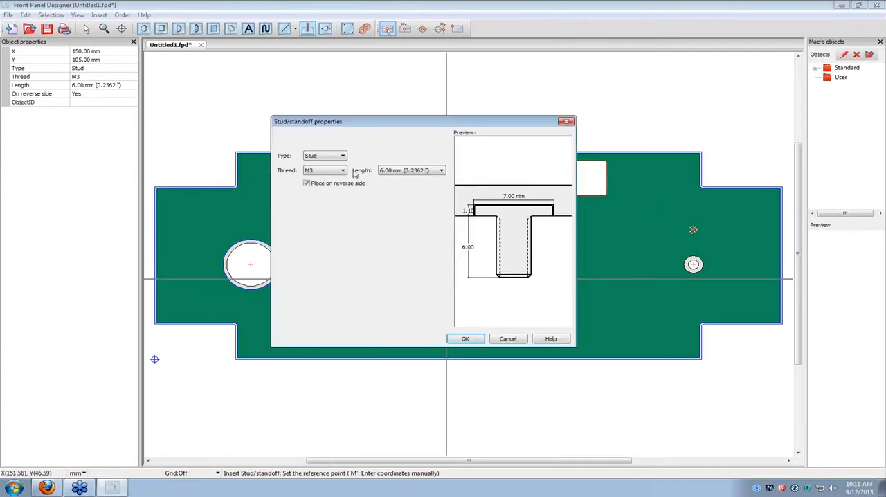
pyautogui.click(342, 156)
pyautogui.click(322, 168)
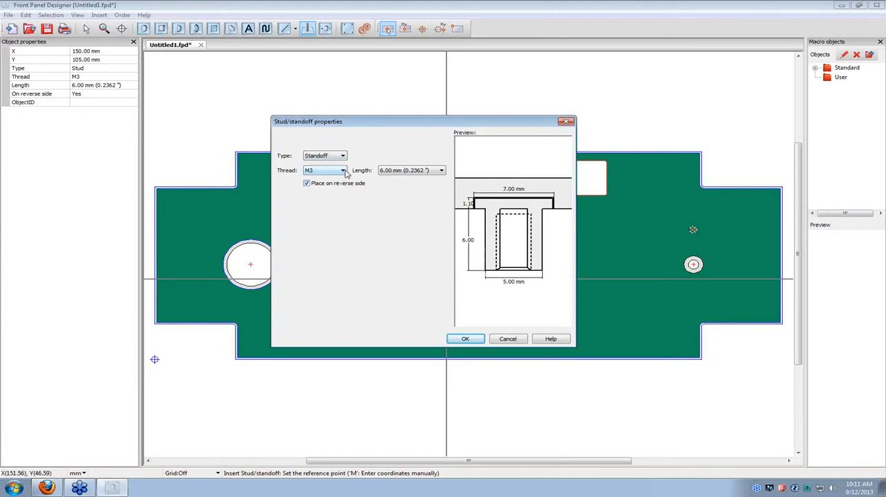
pyautogui.click(307, 184)
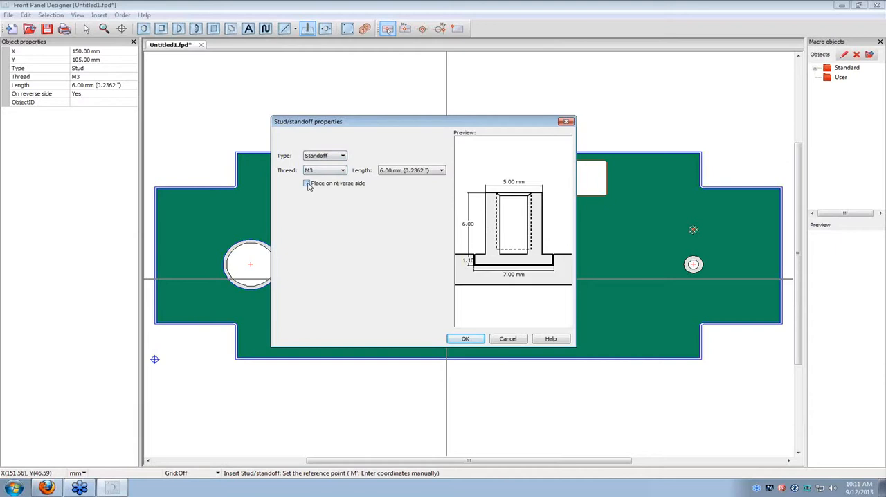
pyautogui.click(465, 339)
pyautogui.click(655, 178)
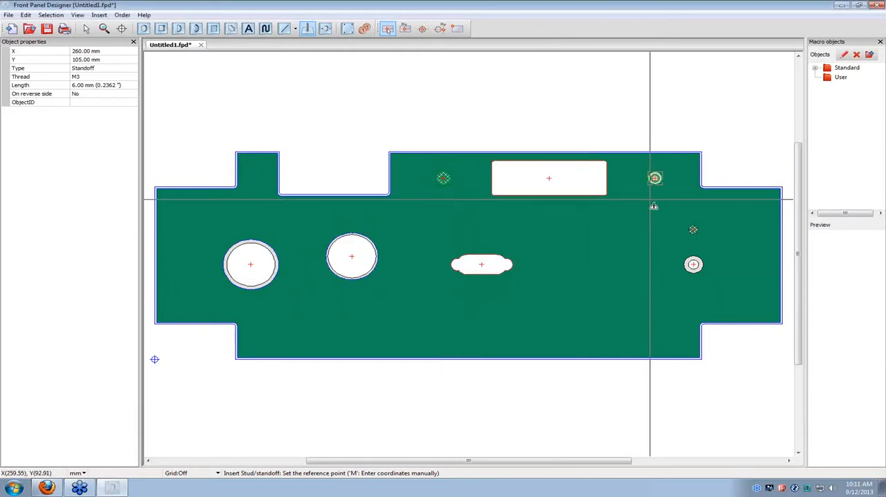
pyautogui.click(86, 29)
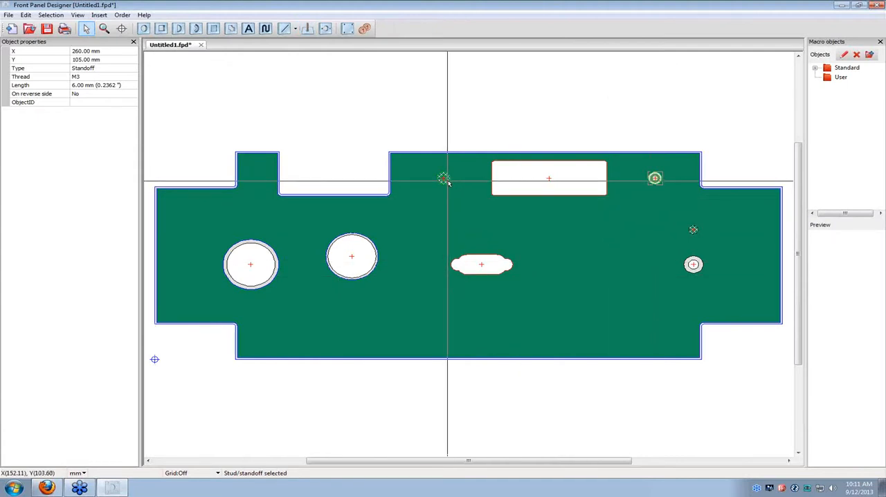
pyautogui.click(659, 196)
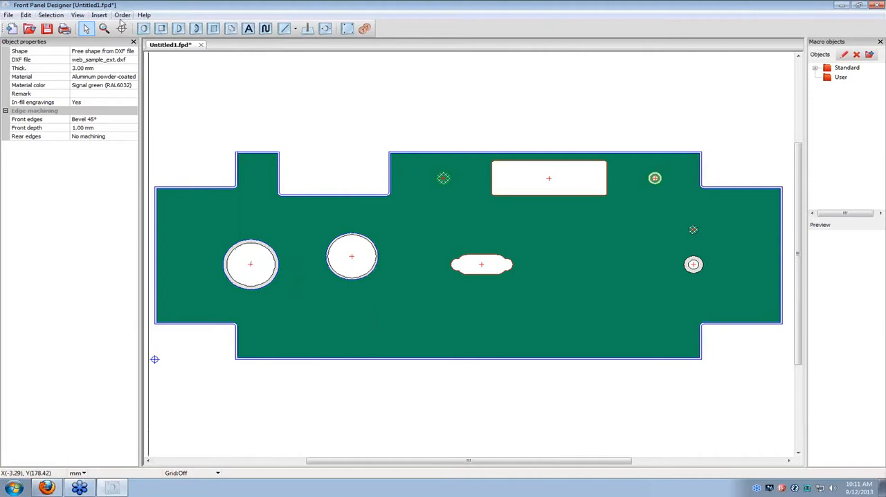
# Start the ordering program, review its address, payment, shipping and order summary pages, and close it without ordering.
pyautogui.click(123, 15)
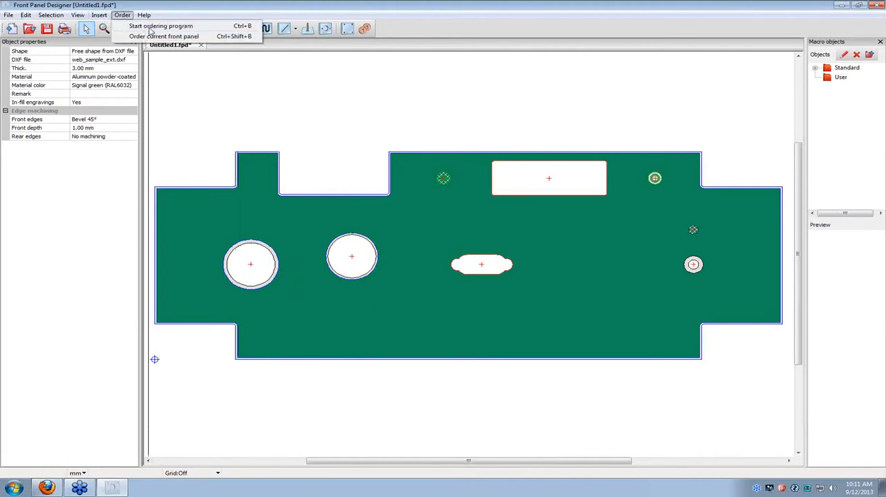
pyautogui.click(150, 27)
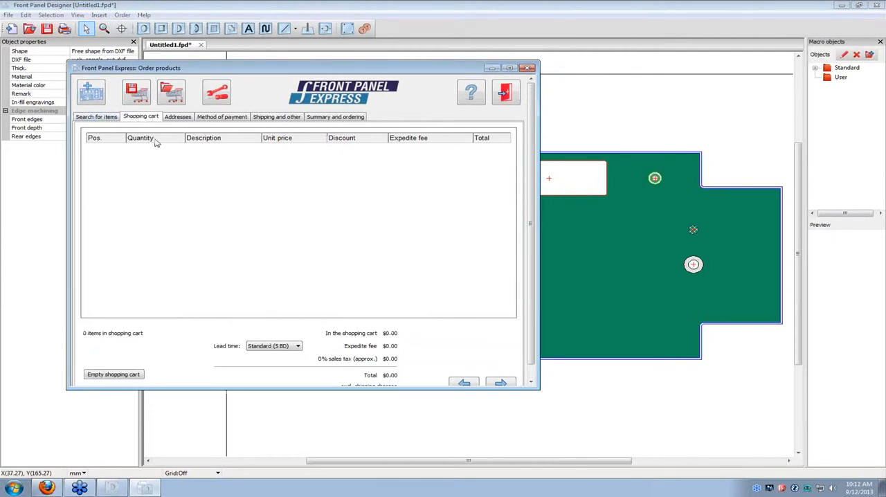
pyautogui.click(176, 116)
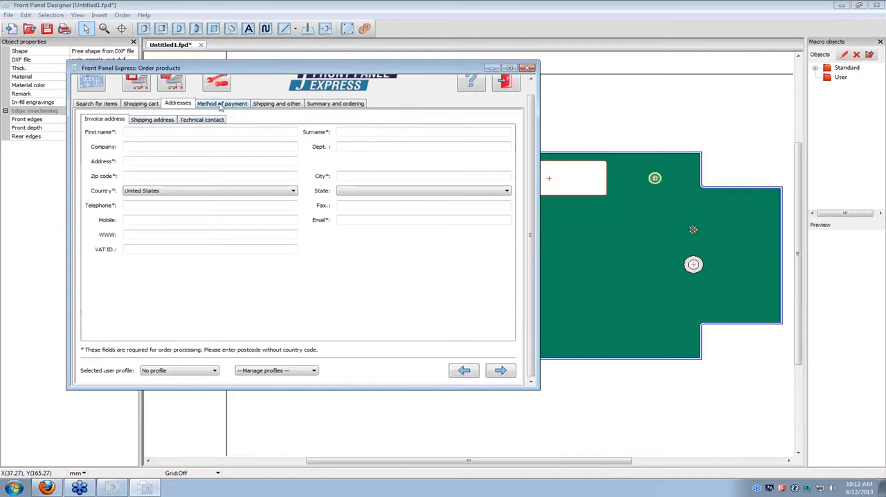
pyautogui.click(223, 105)
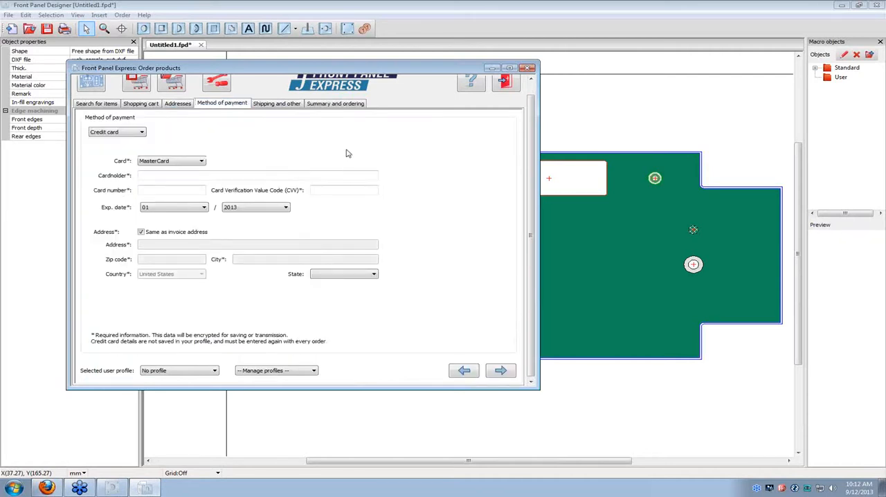
pyautogui.click(279, 107)
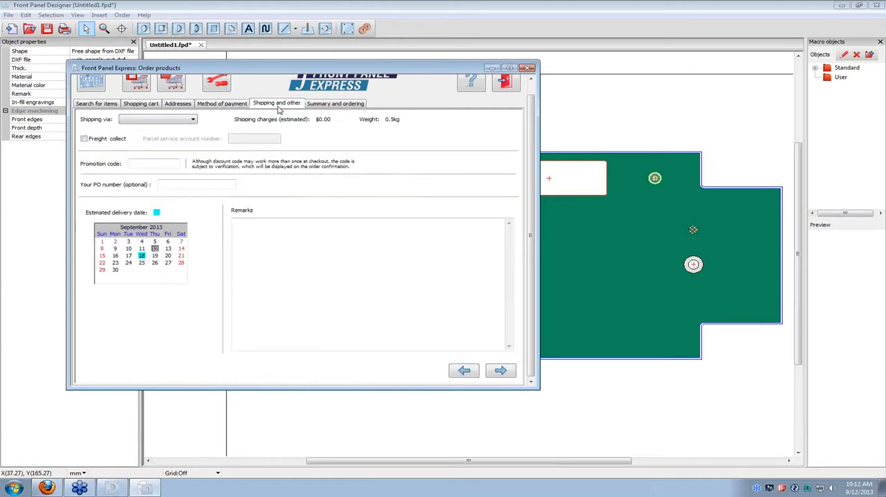
pyautogui.click(322, 104)
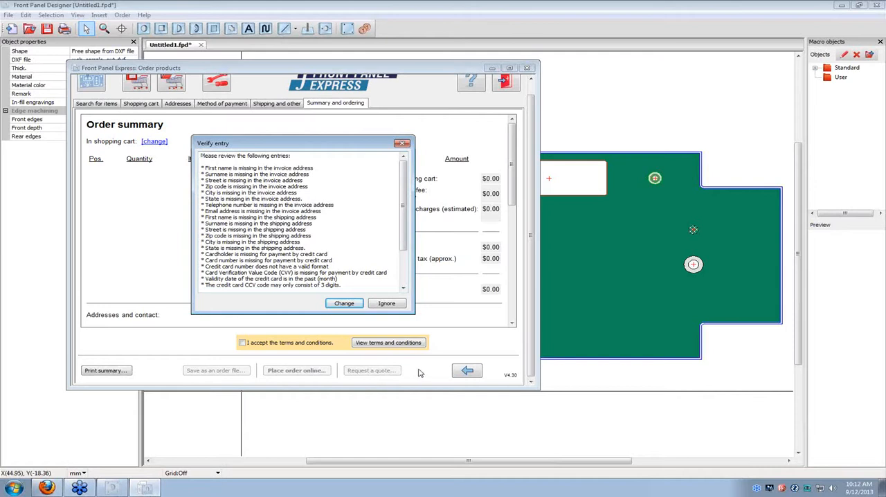
pyautogui.click(402, 145)
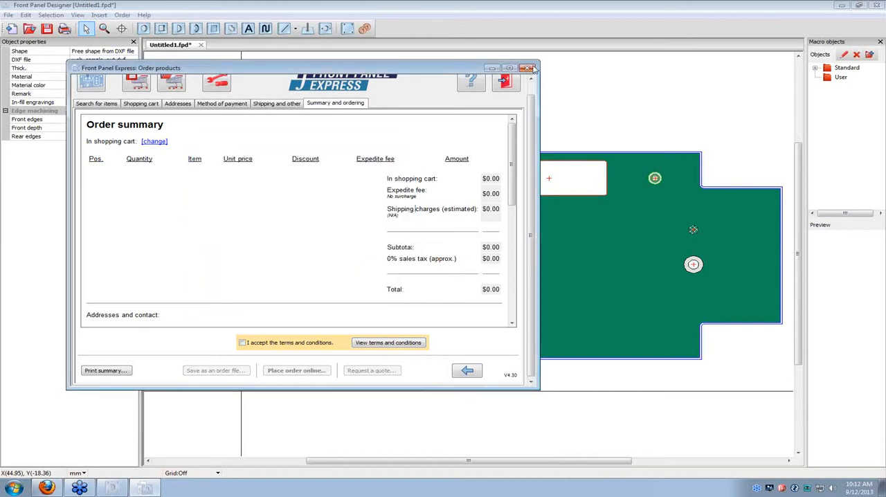
pyautogui.click(530, 68)
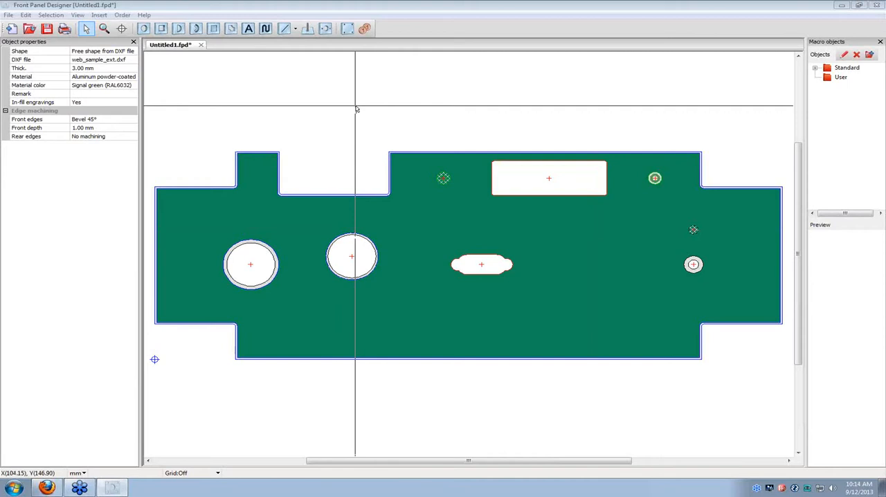
# Select the DXF contour at the panel's center and examine its Mill afterwards setting.
pyautogui.click(144, 29)
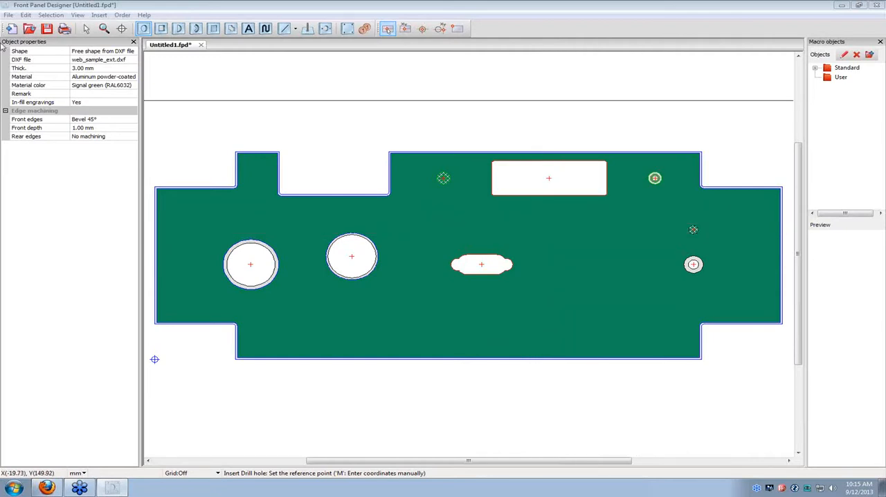
pyautogui.click(85, 28)
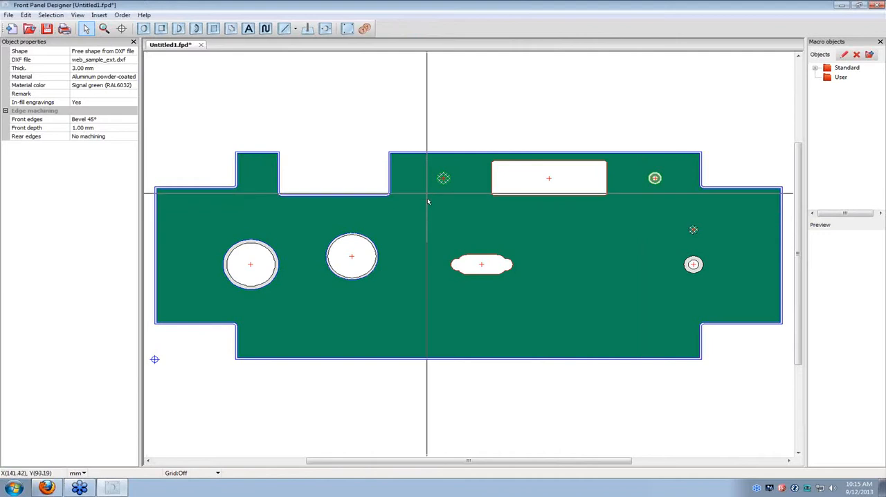
pyautogui.click(494, 265)
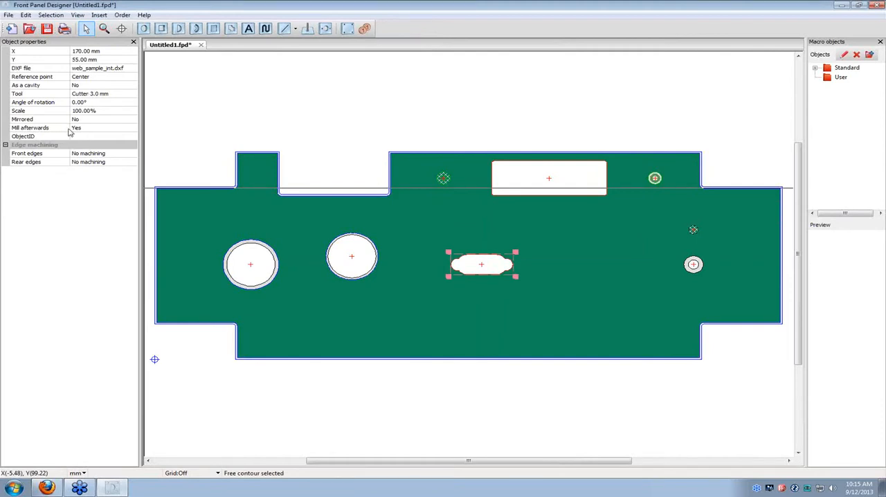
# Review the Mill afterwards choices for the central DXF contour and keep Yes selected.
pyautogui.click(136, 129)
pyautogui.click(135, 128)
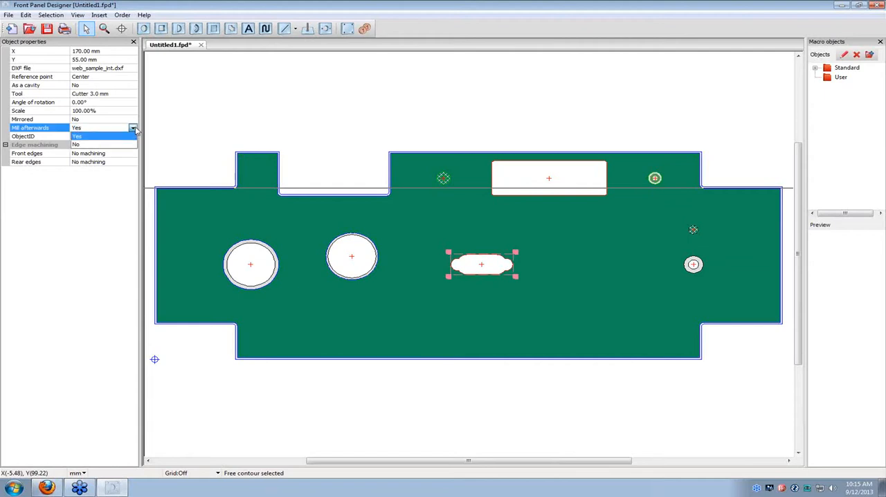
pyautogui.click(127, 136)
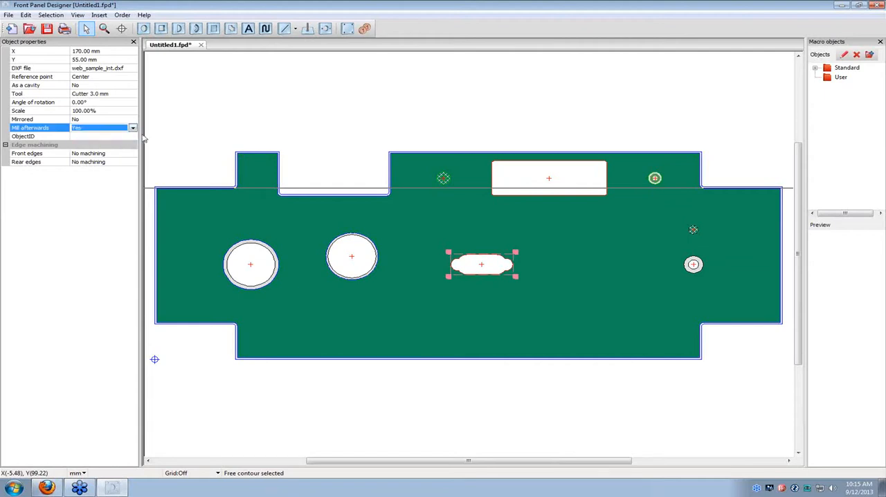
pyautogui.click(579, 211)
# Review the properties of the rectangular cutout and of the front panel, accepting both without changes.
pyautogui.doubleClick(543, 182)
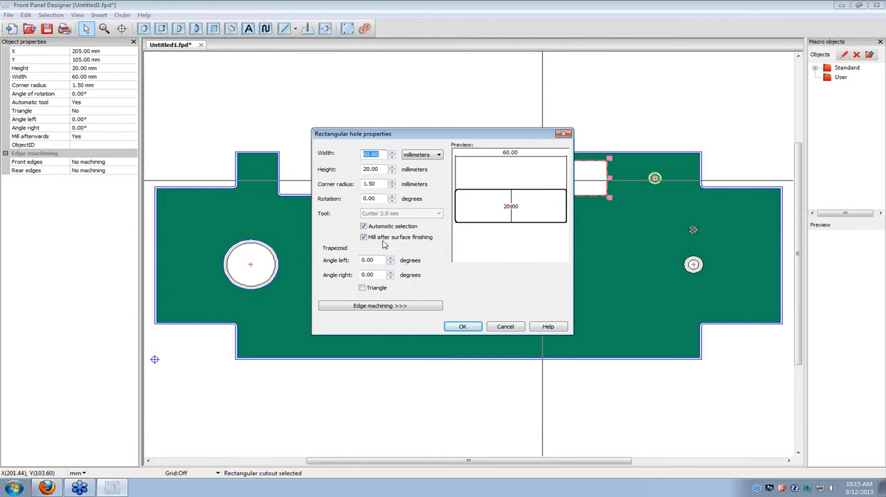
pyautogui.click(462, 328)
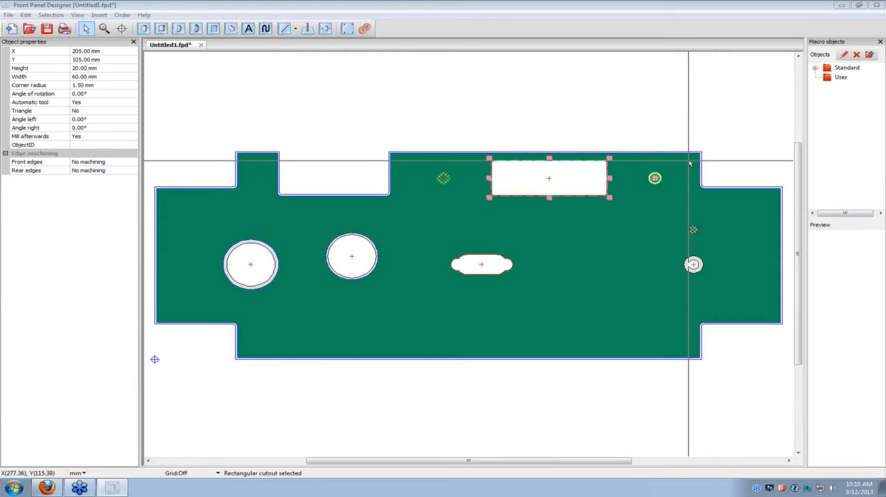
pyautogui.doubleClick(389, 225)
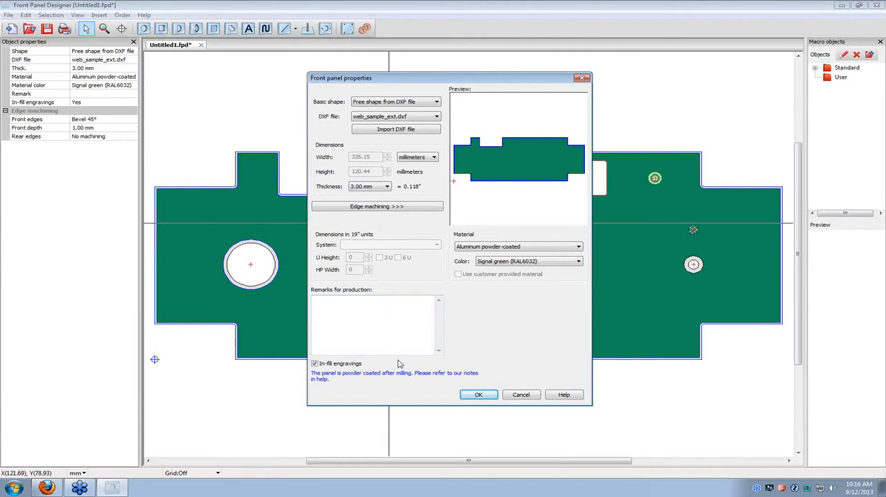
pyautogui.click(477, 398)
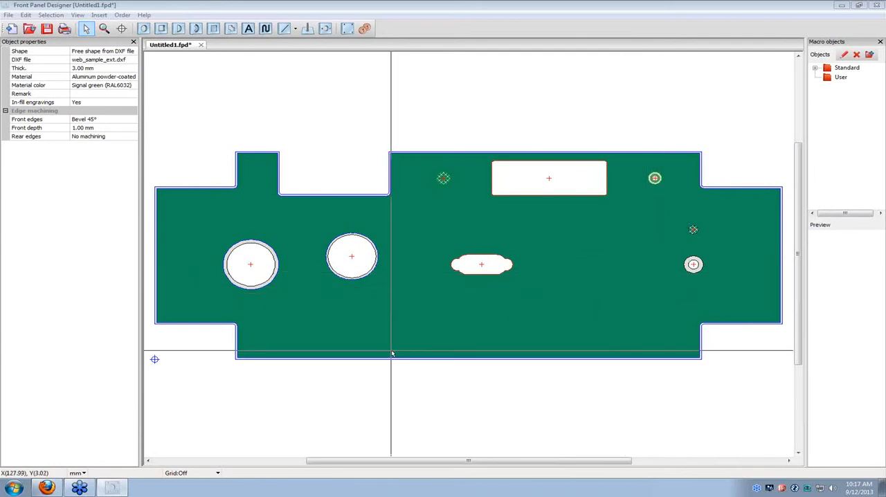
# Set the 25 mm drill hole's front and rear edge machining to Bevel 45° with a depth of 1.00 mm.
pyautogui.doubleClick(362, 269)
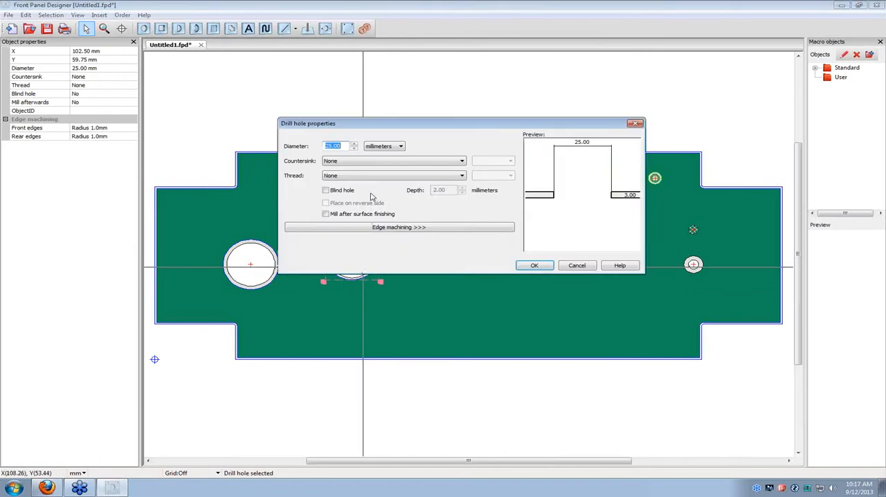
pyautogui.click(420, 229)
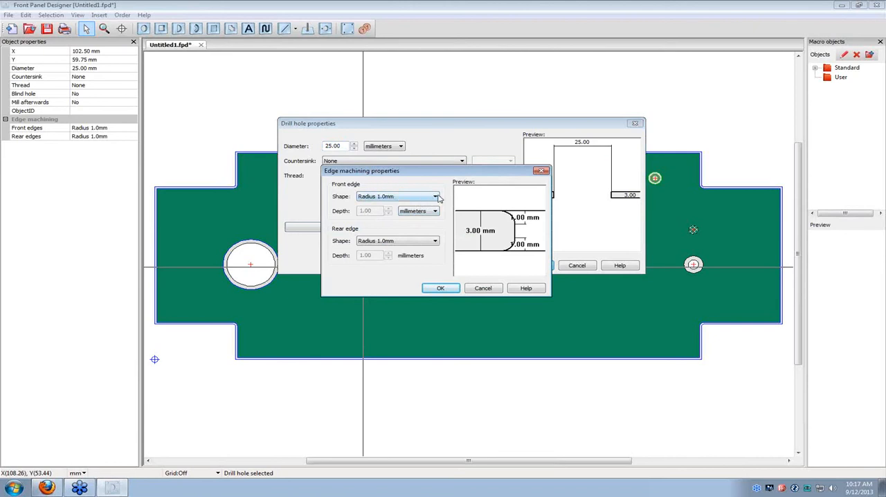
pyautogui.click(435, 197)
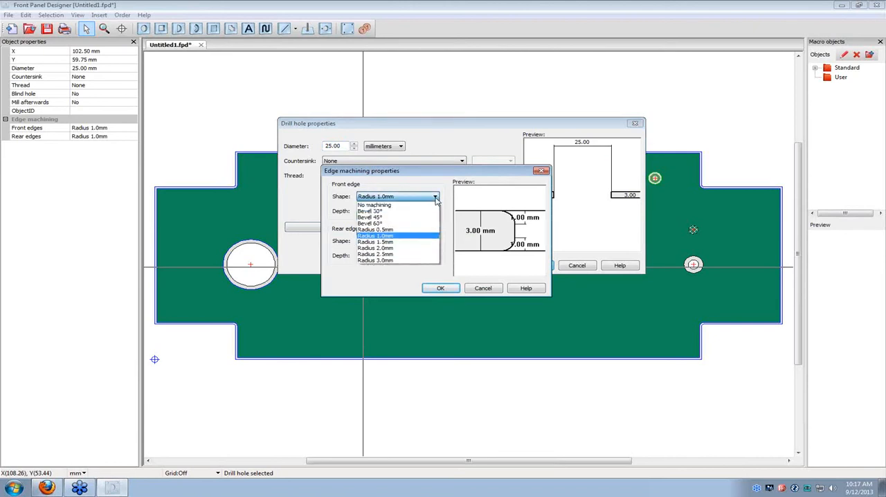
pyautogui.click(405, 216)
pyautogui.click(435, 241)
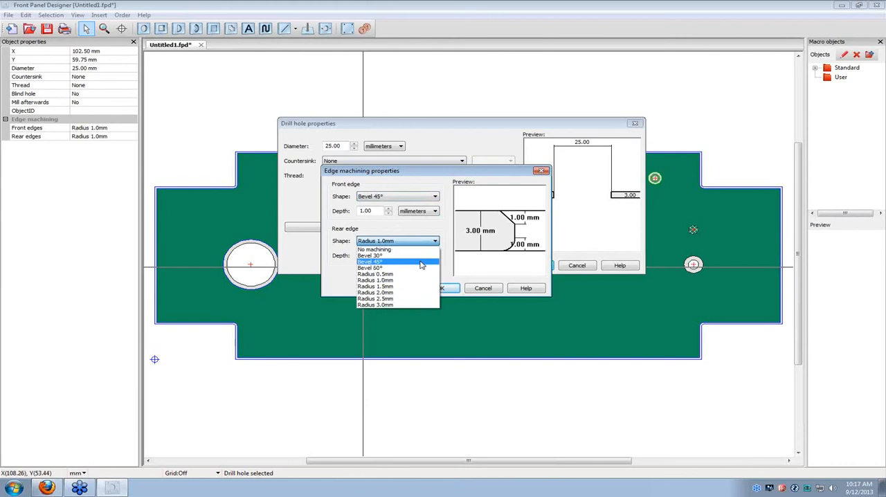
pyautogui.click(421, 263)
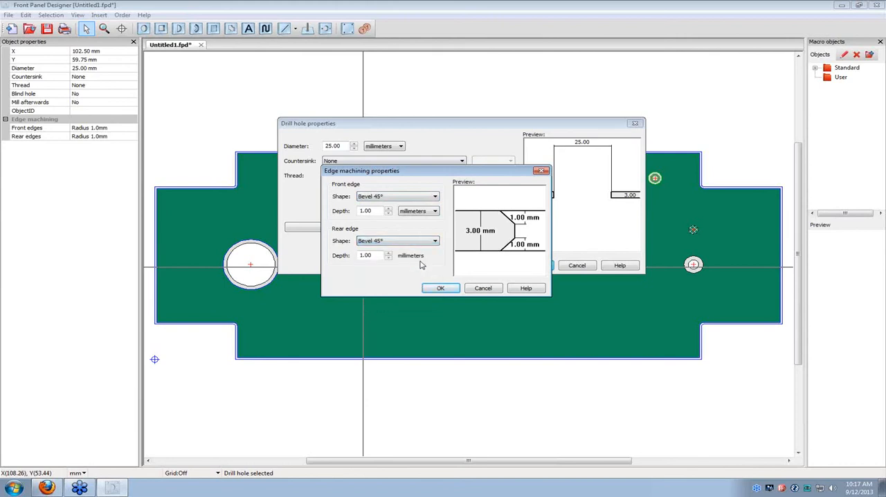
pyautogui.click(454, 290)
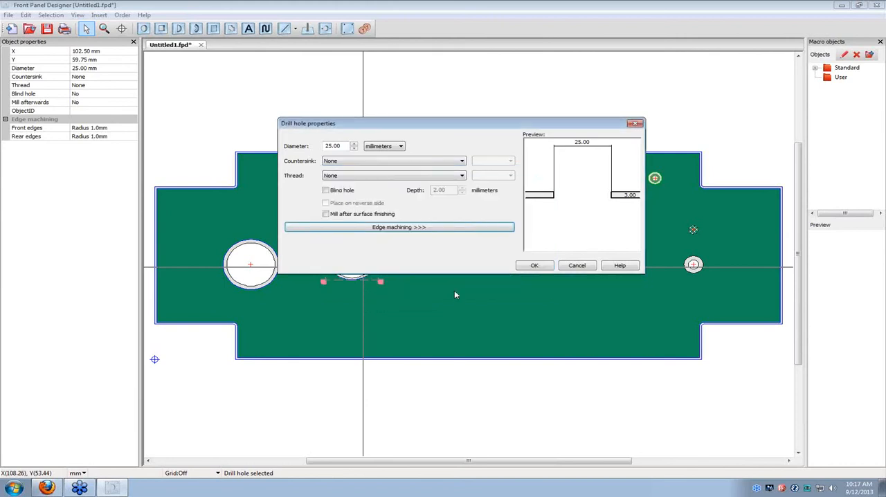
pyautogui.click(531, 269)
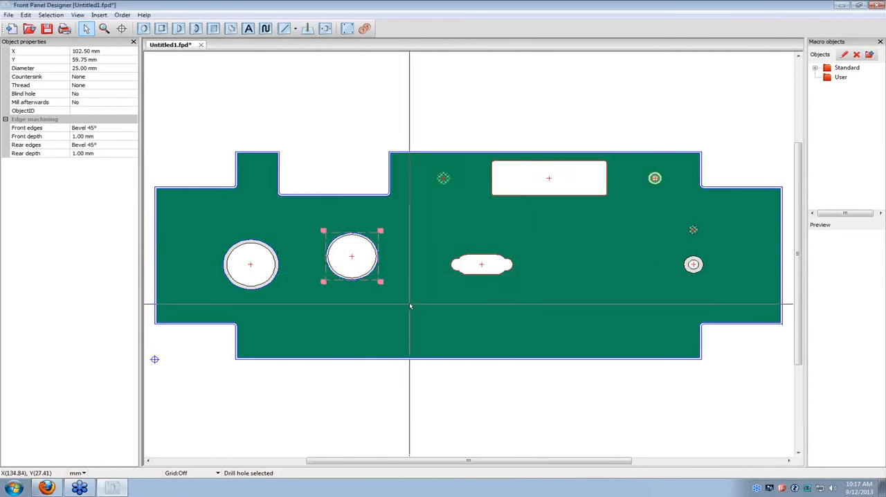
pyautogui.click(381, 297)
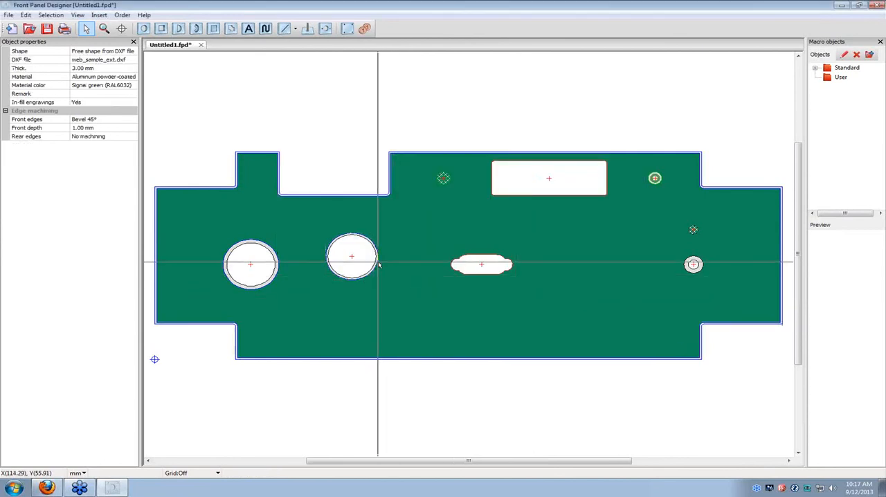